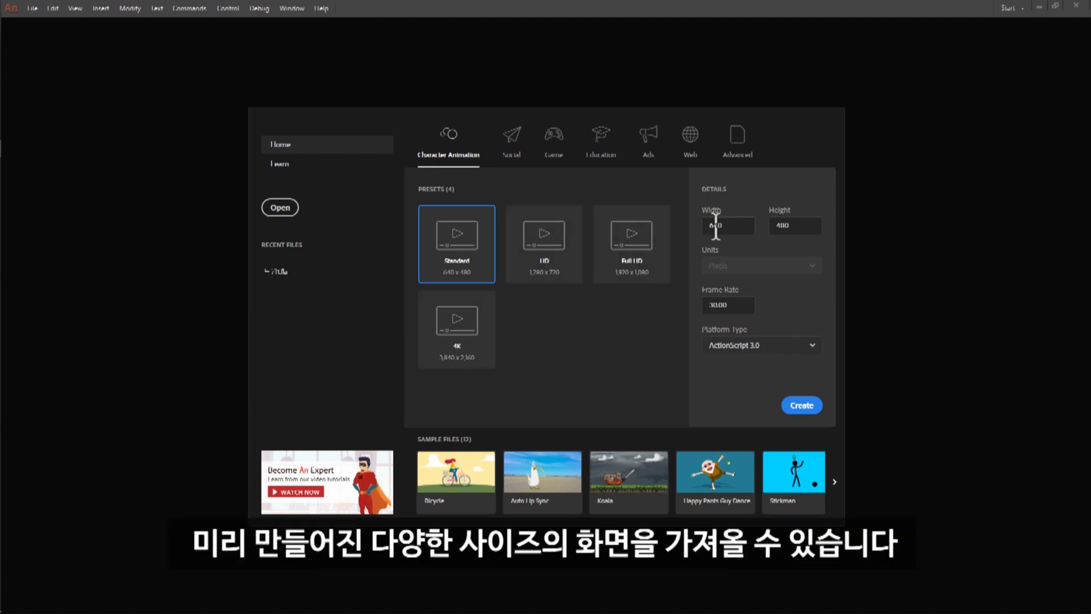
# Examine the new-document presets in the Social, Game, Education, Ads and Advanced categories.
pyautogui.click(514, 142)
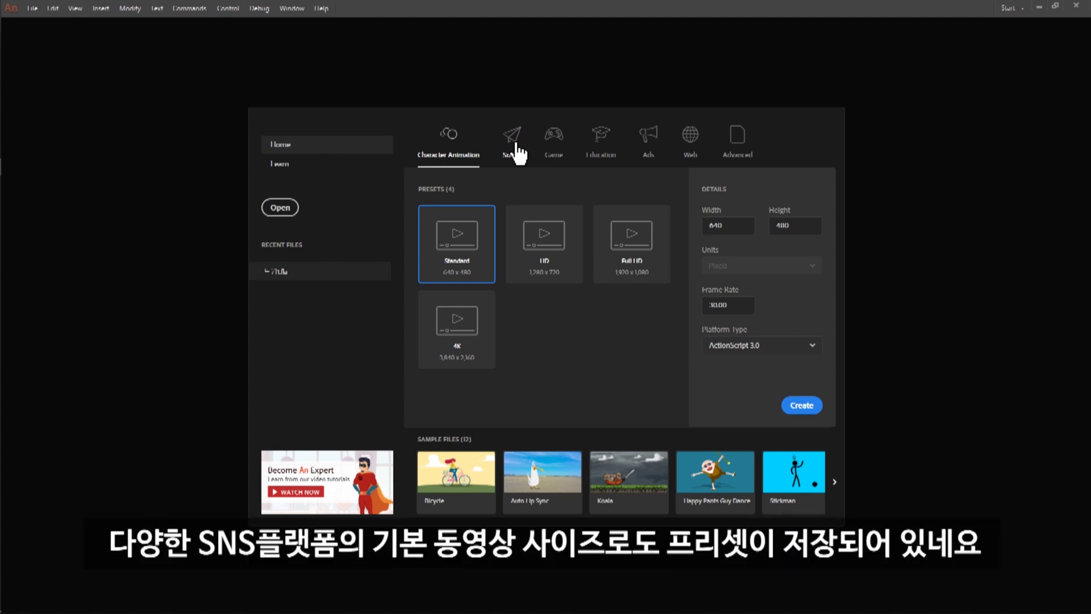
pyautogui.click(513, 142)
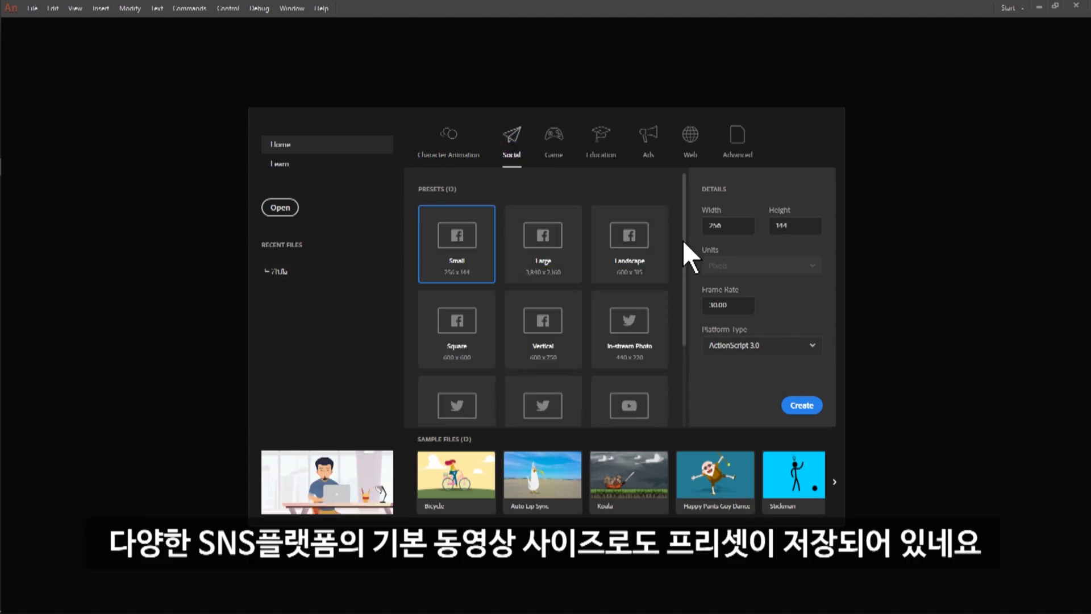
pyautogui.scroll(-3, 654, 268)
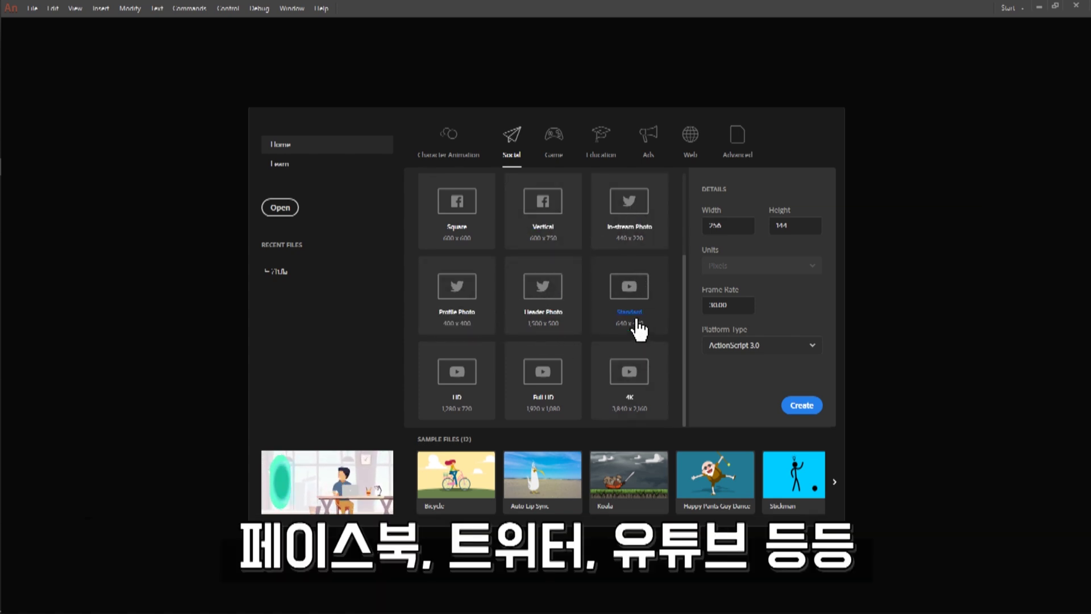
pyautogui.click(558, 142)
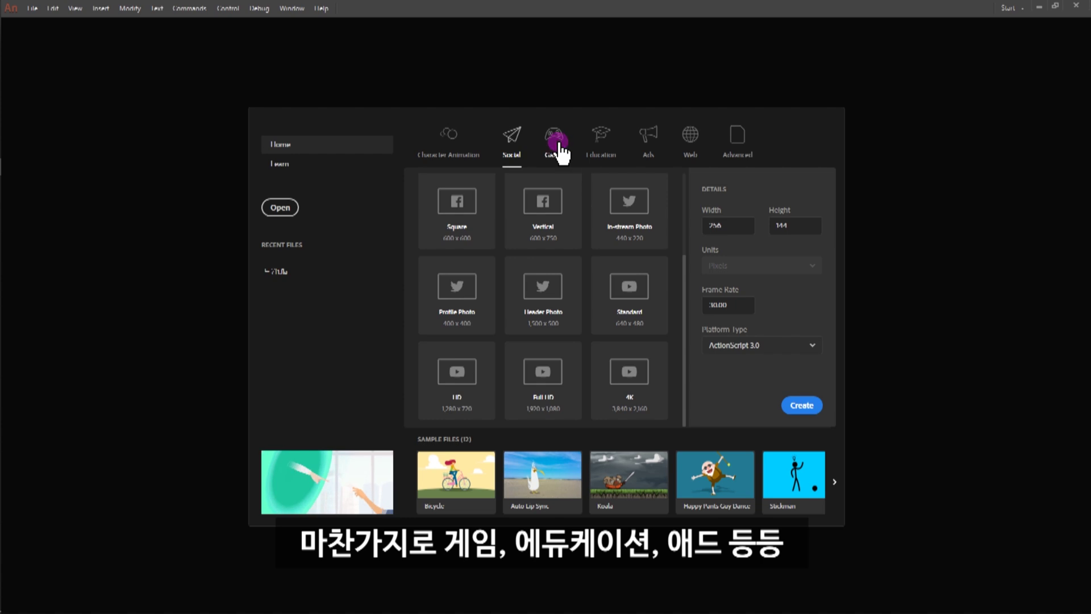
pyautogui.click(599, 142)
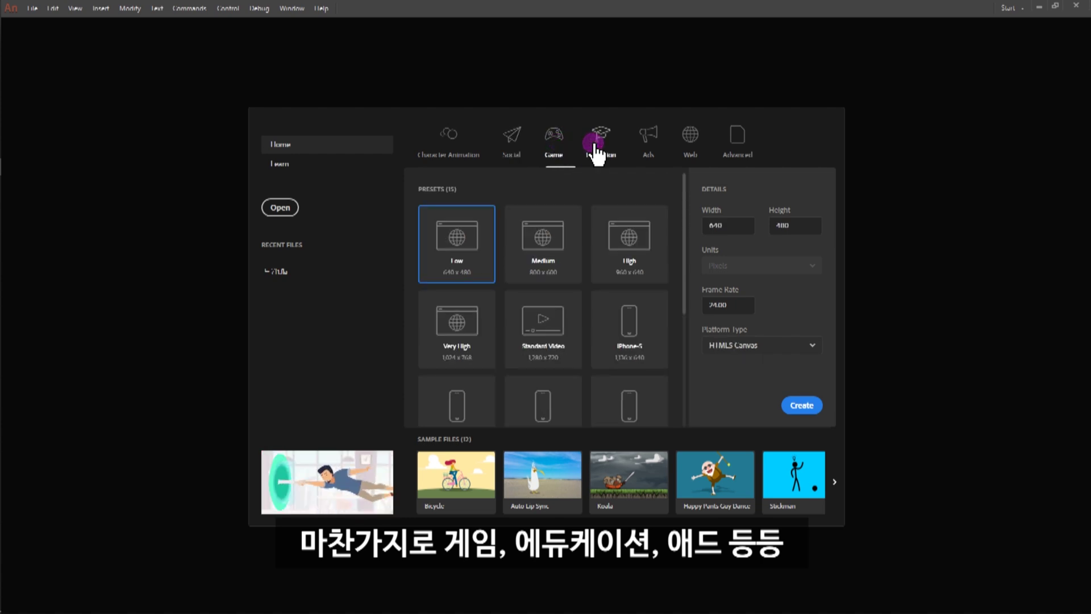
pyautogui.click(645, 151)
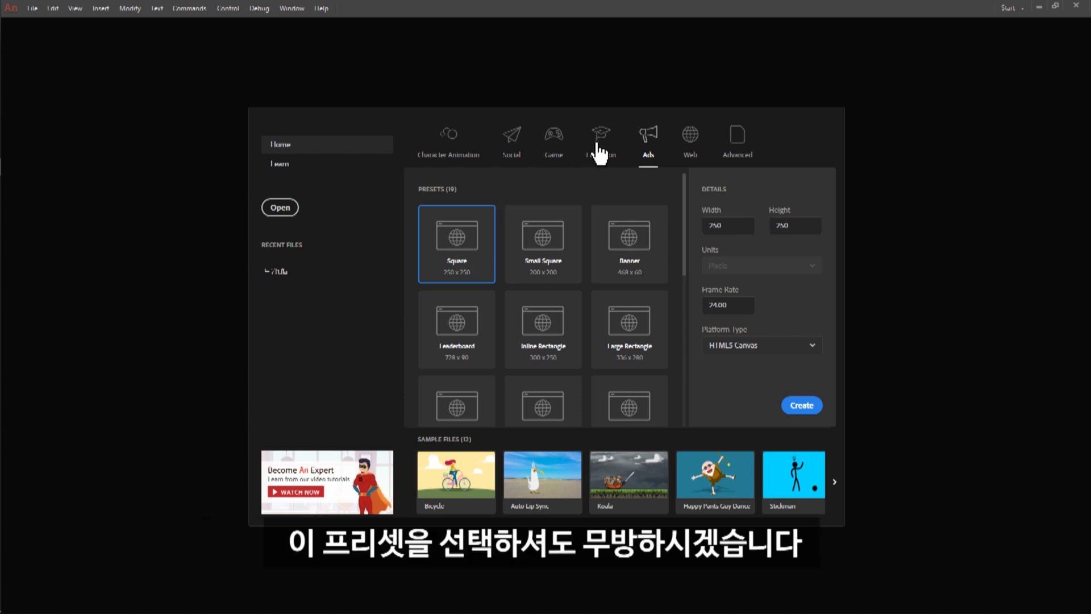
pyautogui.click(736, 147)
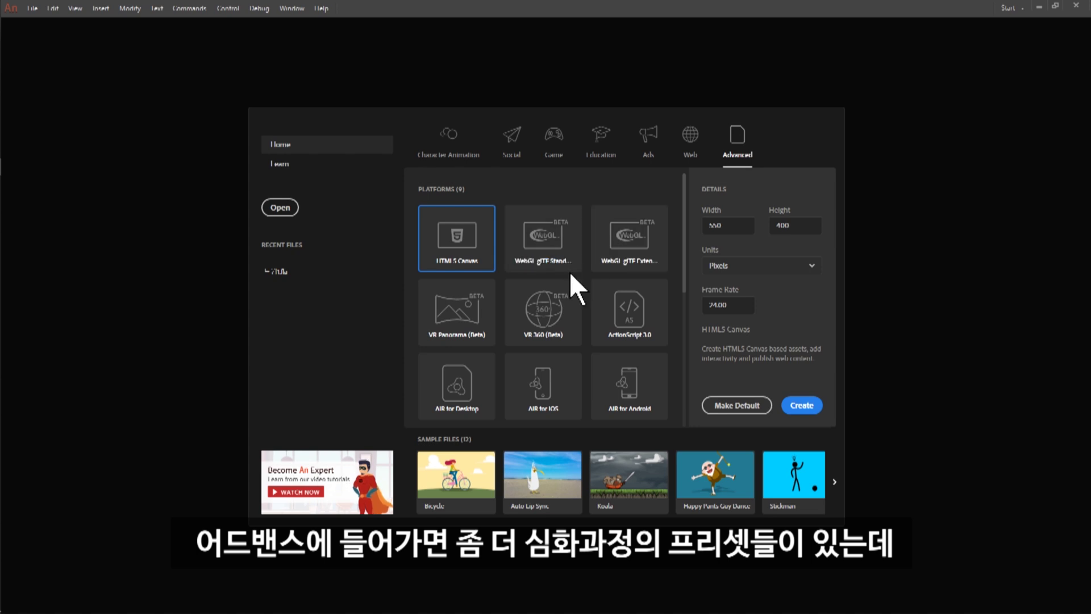
pyautogui.scroll(-2, 568, 273)
pyautogui.scroll(-3, 568, 273)
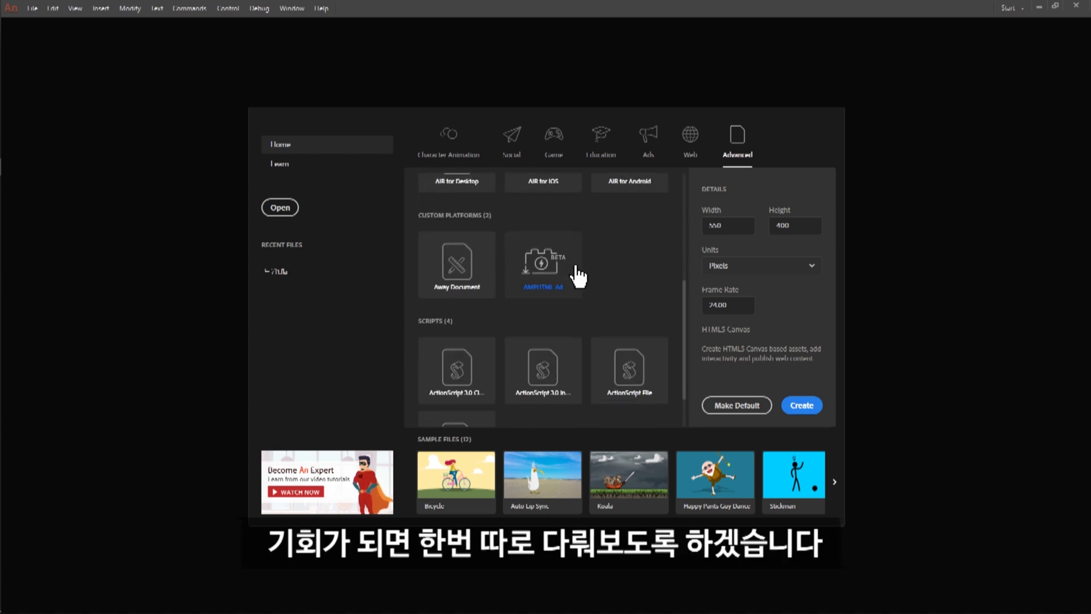
pyautogui.scroll(-1, 579, 277)
pyautogui.scroll(5, 580, 275)
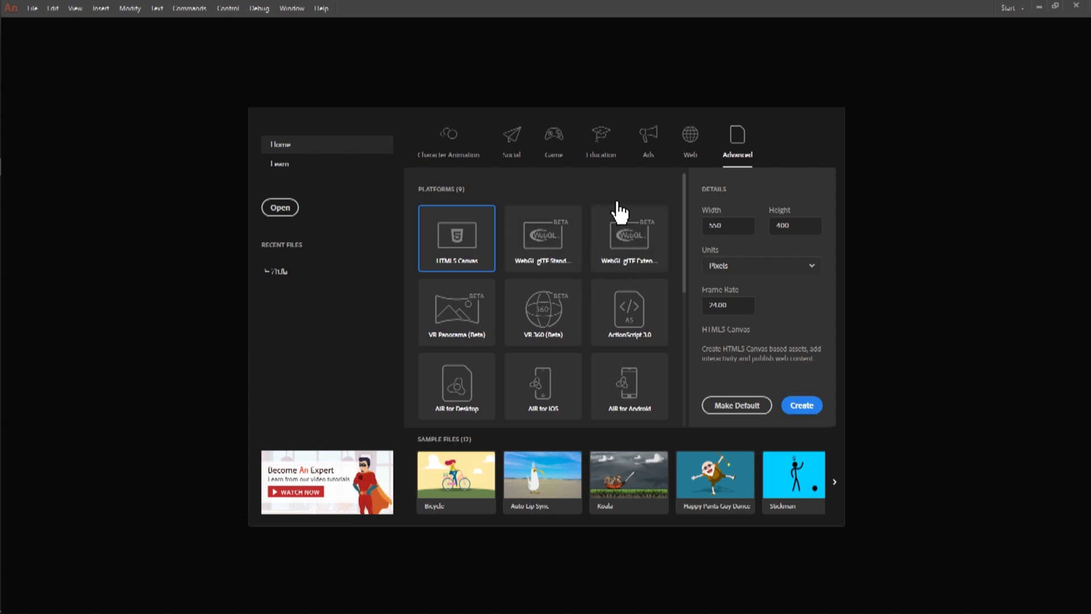
# Choose the Character Animation category and set the frame rate of the 640 x 480 Standard preset to 24.
pyautogui.click(453, 139)
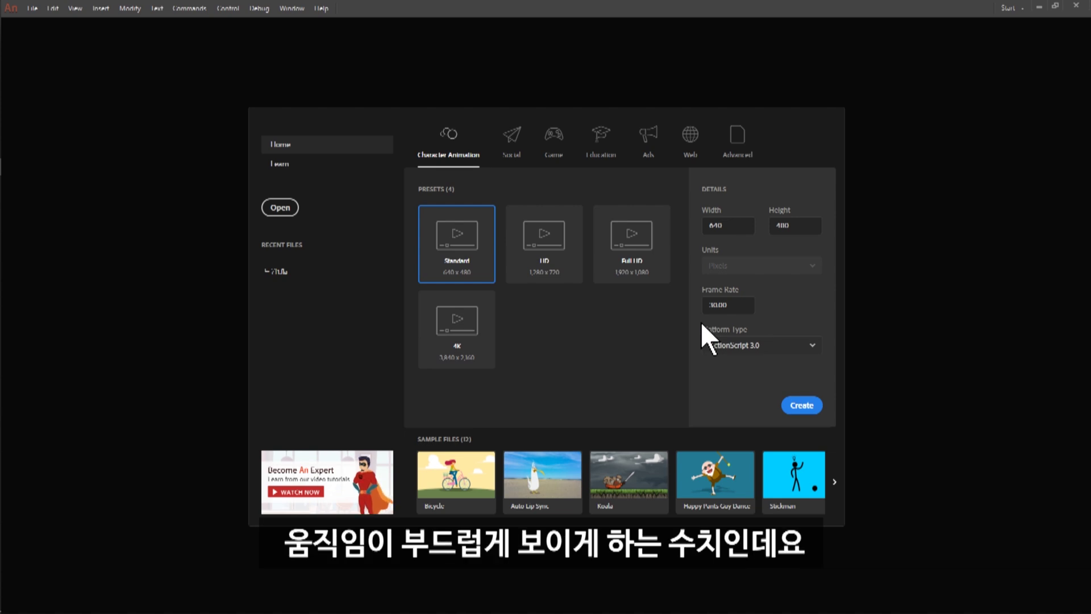
pyautogui.click(738, 305)
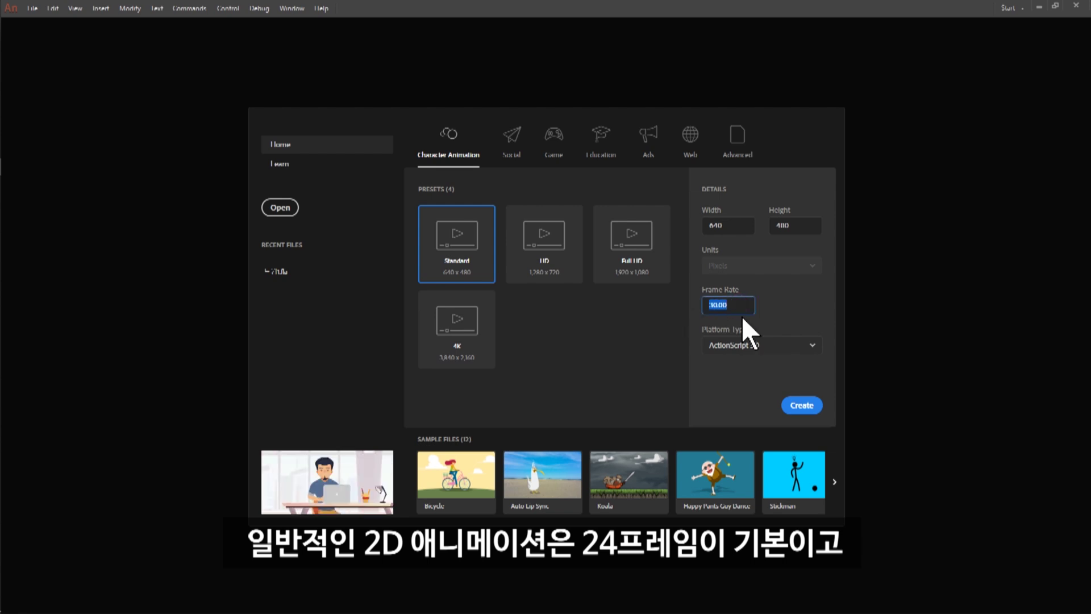
pyautogui.click(805, 313)
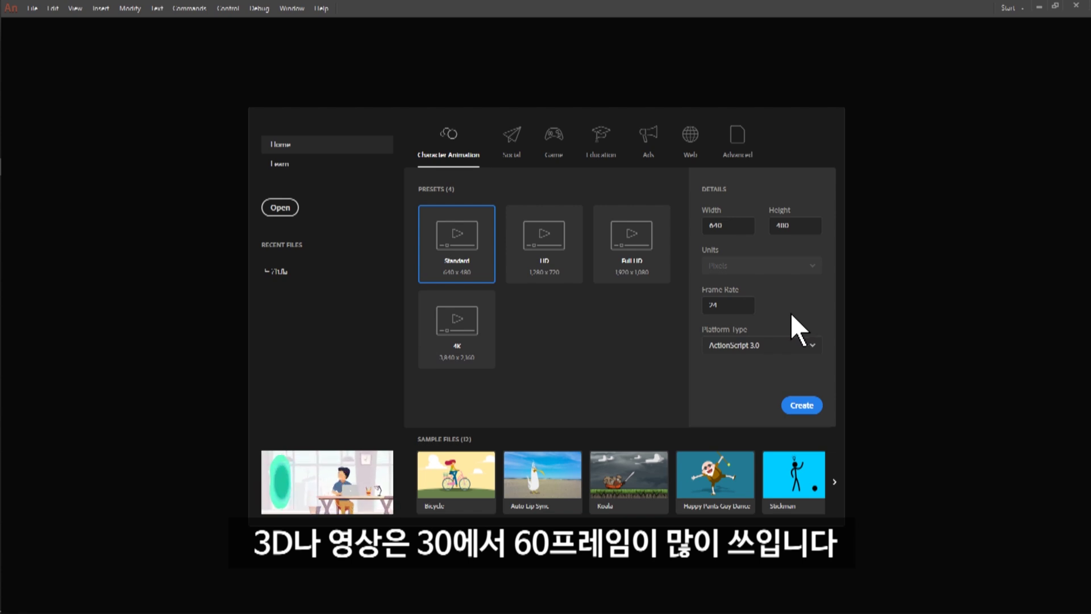
pyautogui.doubleClick(721, 307)
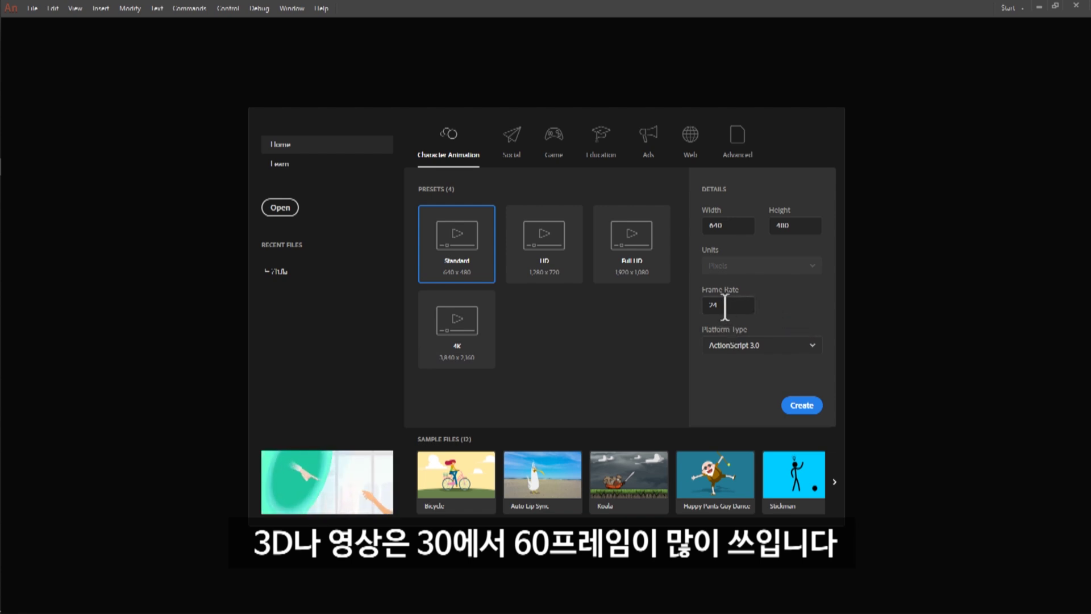
pyautogui.click(731, 306)
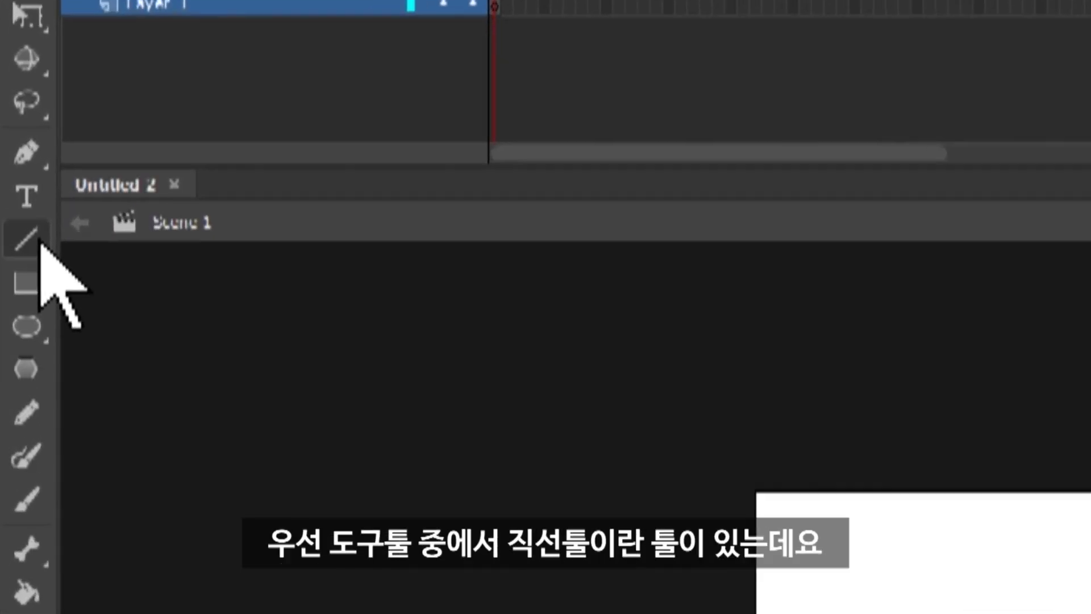
# With the Line tool, draw a vertical line at the stage's centre and one outward-slanting line on each side of it.
pyautogui.click(12, 158)
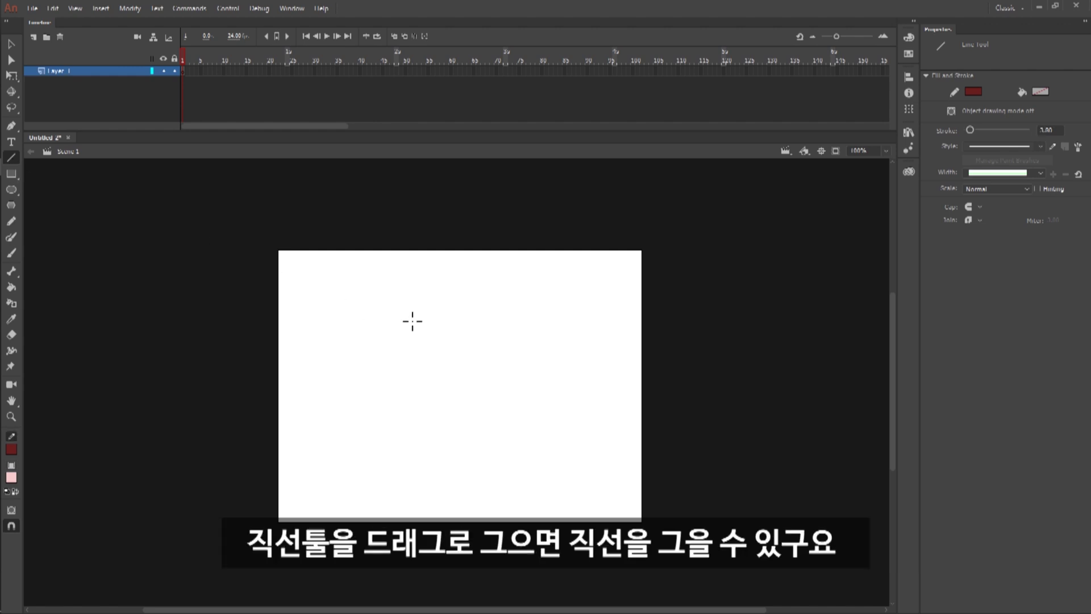
pyautogui.moveTo(461, 274); pyautogui.dragTo(460, 437)
pyautogui.moveTo(469, 476); pyautogui.dragTo(461, 486)
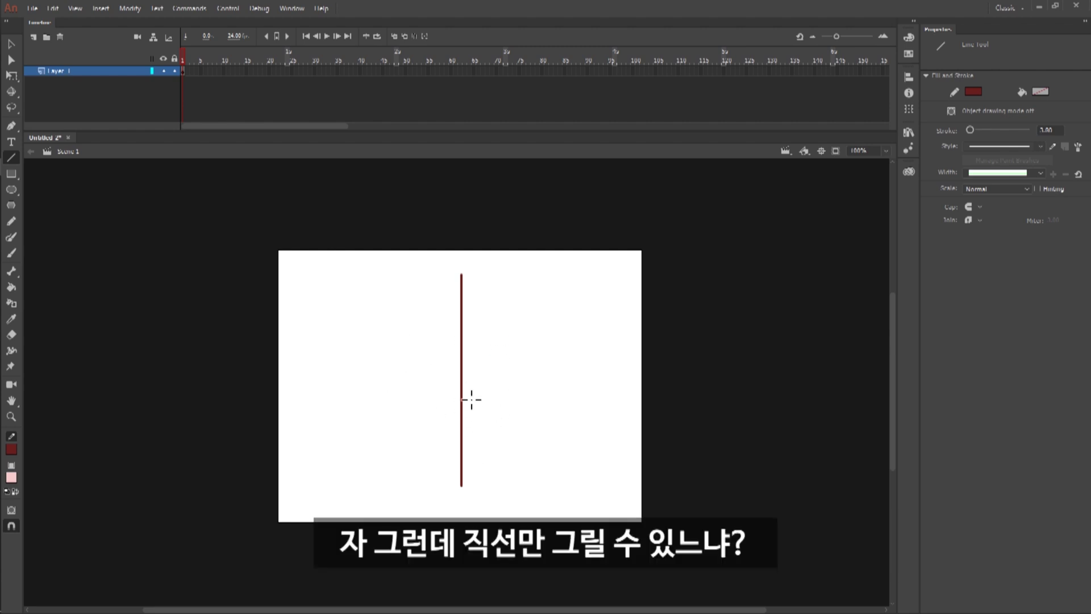
pyautogui.moveTo(514, 280)
pyautogui.mouseDown()
pyautogui.moveTo(563, 406)
pyautogui.moveTo(571, 477)
pyautogui.mouseUp()
pyautogui.moveTo(399, 284); pyautogui.dragTo(359, 474)
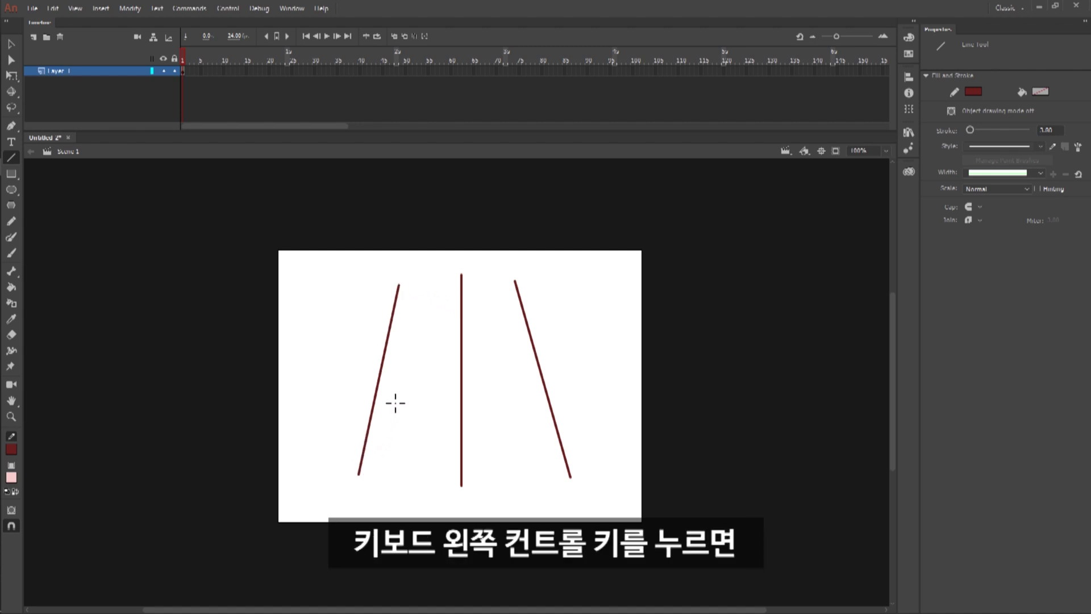
# Bend the three straight lines into curves, the left and middle ones bulging left and the right one bulging right.
pyautogui.press('ctrl')
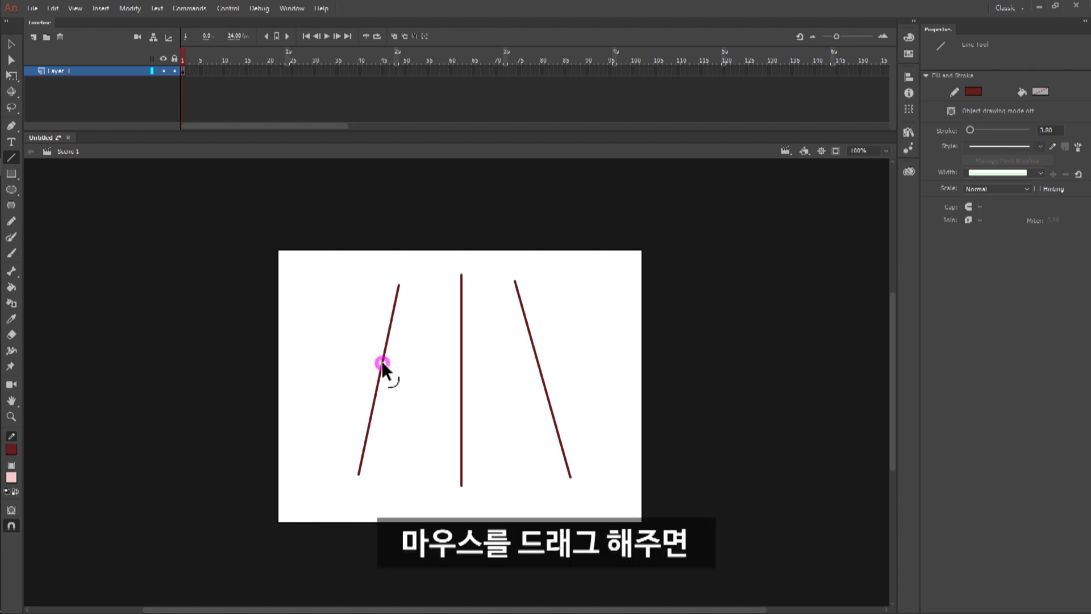
pyautogui.moveTo(381, 361); pyautogui.dragTo(312, 356)
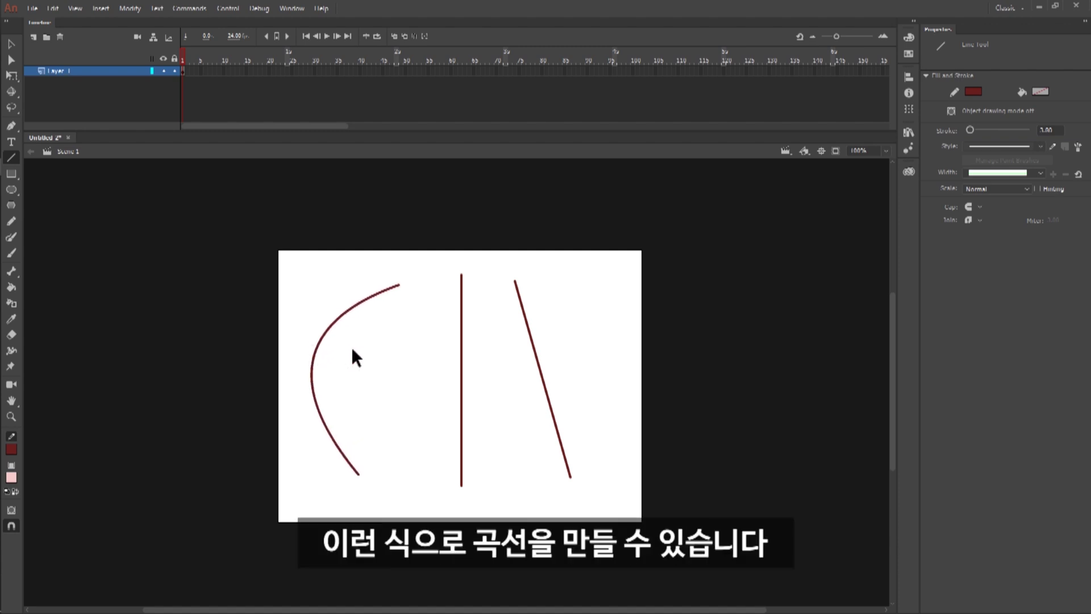
pyautogui.moveTo(460, 364); pyautogui.dragTo(396, 357)
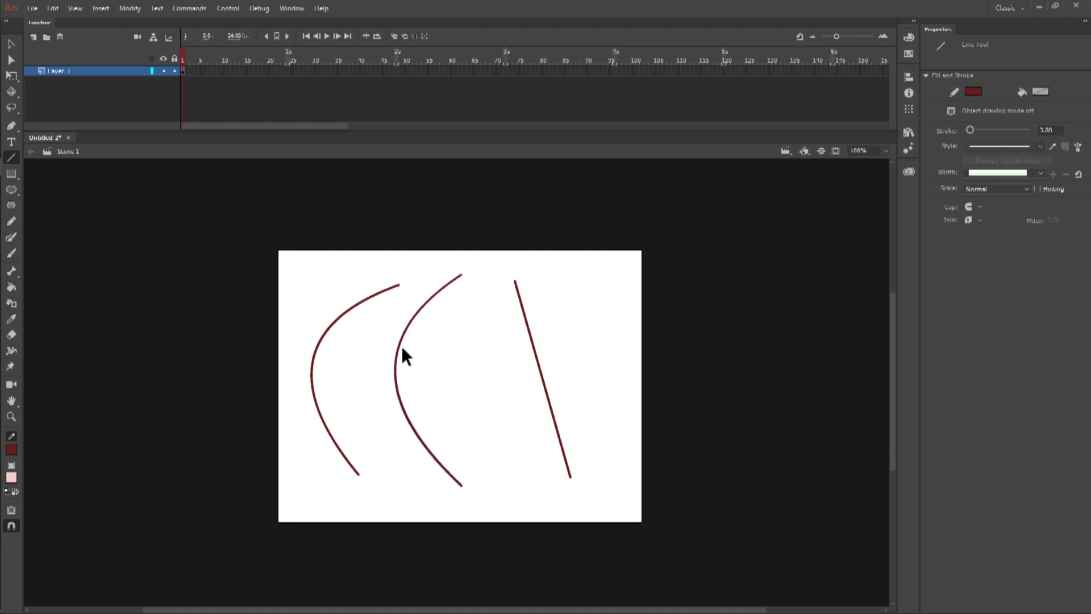
pyautogui.moveTo(541, 363); pyautogui.dragTo(589, 352)
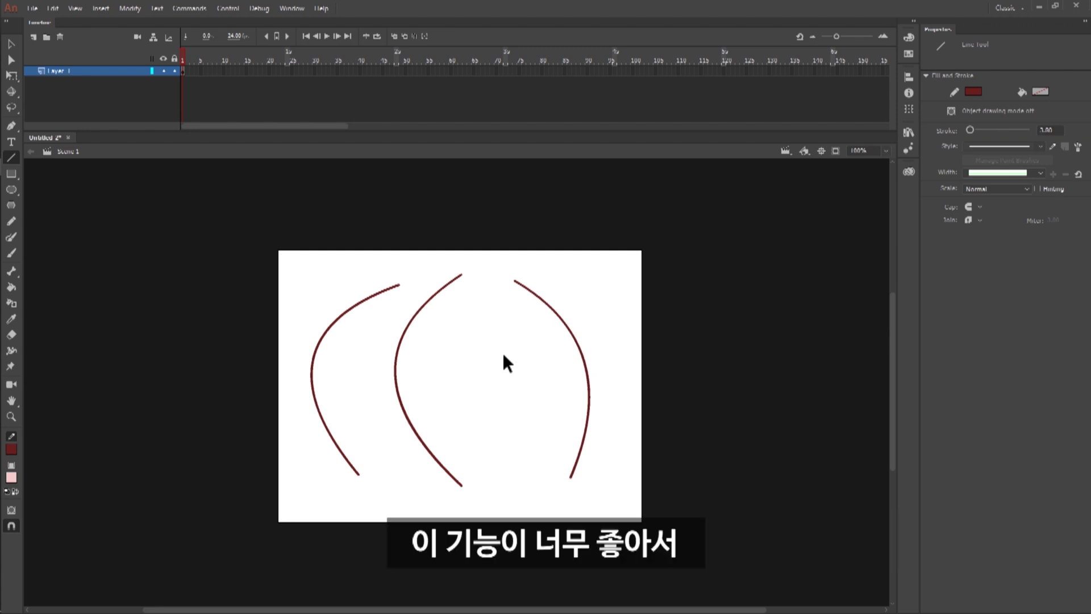
# Rebend the three curves in different directions, then delete them all from the stage.
pyautogui.moveTo(396, 354); pyautogui.dragTo(501, 355)
pyautogui.moveTo(329, 339); pyautogui.dragTo(330, 370)
pyautogui.moveTo(501, 377); pyautogui.dragTo(425, 382)
pyautogui.moveTo(589, 382); pyautogui.dragTo(493, 395)
pyautogui.moveTo(422, 389); pyautogui.dragTo(408, 403)
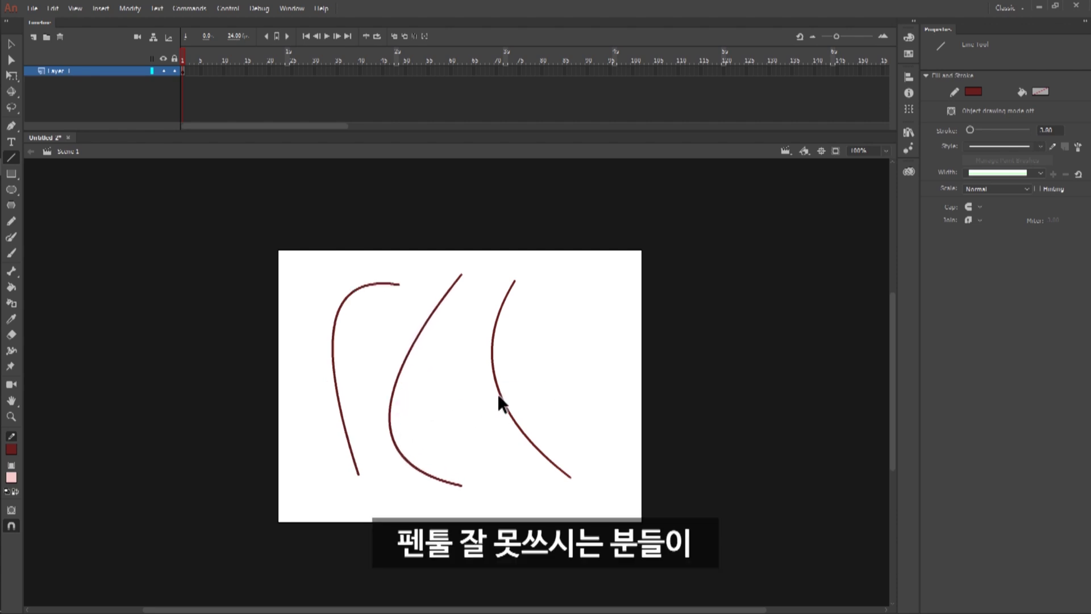
pyautogui.moveTo(499, 395); pyautogui.dragTo(598, 335)
pyautogui.moveTo(393, 382); pyautogui.dragTo(294, 500)
pyautogui.press('Delete')
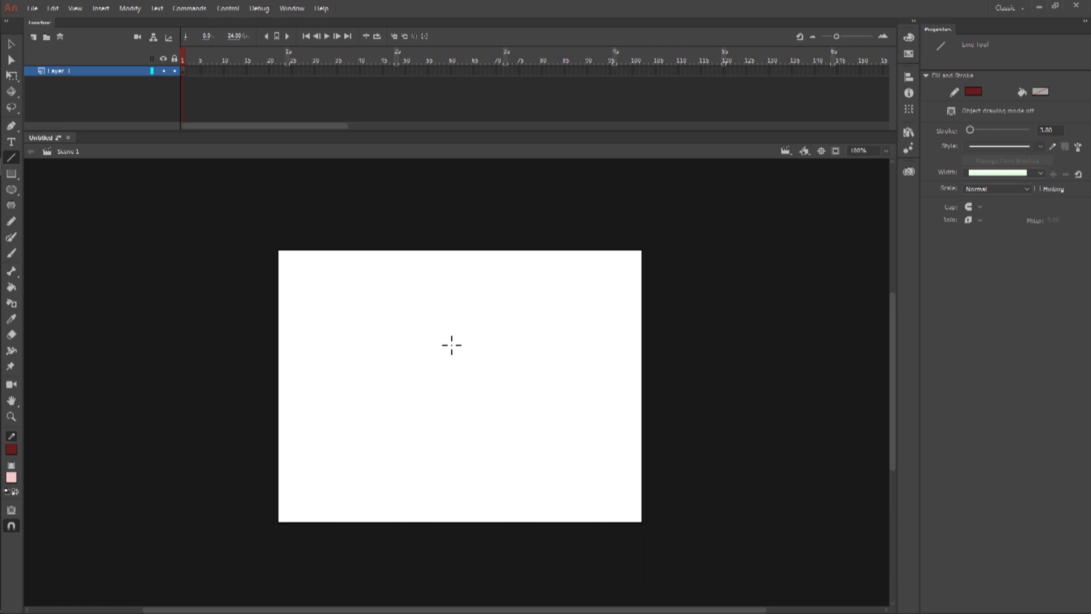
# Draw a closed four-line outline in the middle of the stage and bend its sides outward into a heart shape.
pyautogui.moveTo(456, 450)
pyautogui.mouseDown()
pyautogui.moveTo(394, 385)
pyautogui.moveTo(392, 361)
pyautogui.mouseUp()
pyautogui.moveTo(456, 449)
pyautogui.mouseDown()
pyautogui.moveTo(526, 370)
pyautogui.moveTo(487, 356)
pyautogui.moveTo(393, 361)
pyautogui.mouseUp()
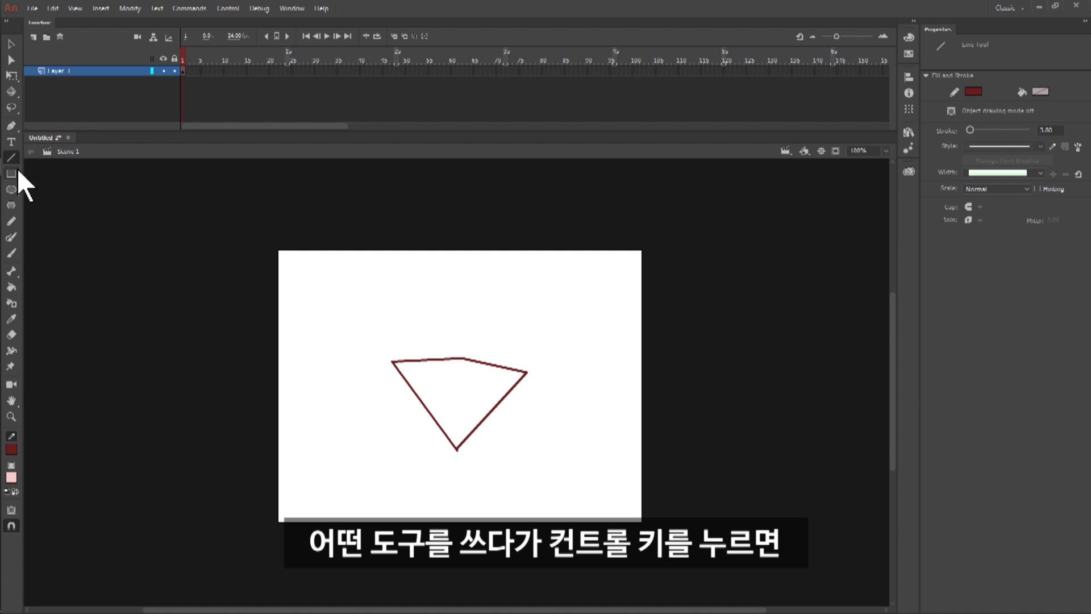
pyautogui.press('ctrl')
pyautogui.press('ctrl')
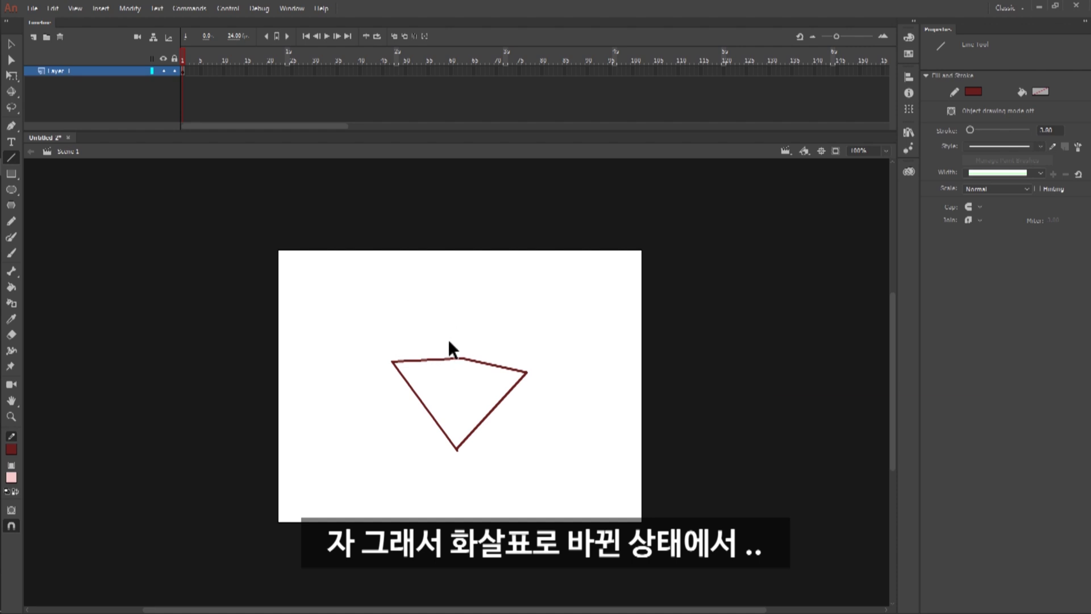
pyautogui.moveTo(435, 356); pyautogui.dragTo(432, 331)
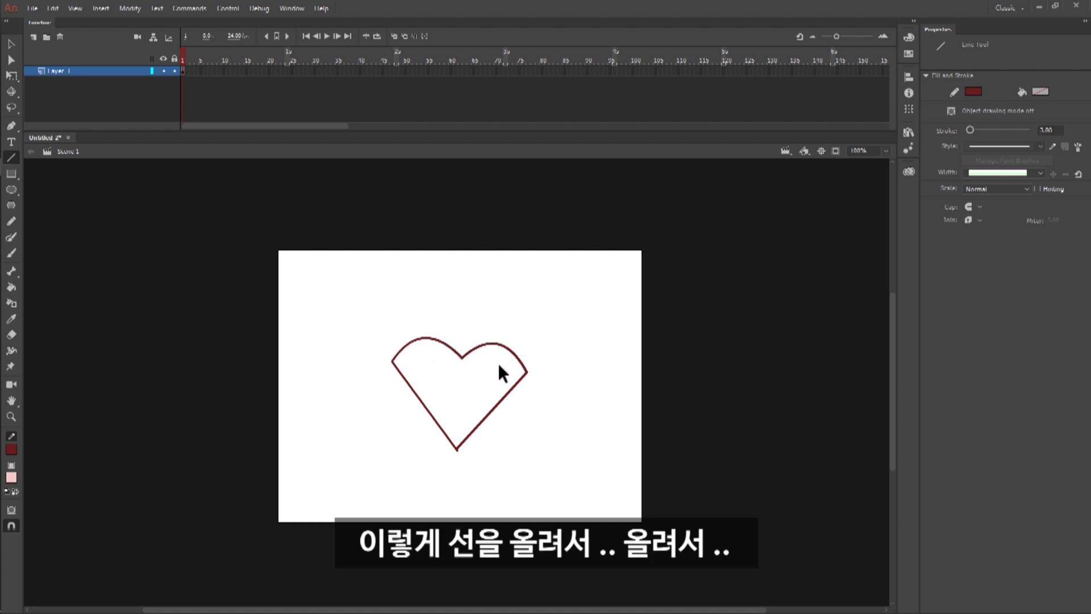
pyautogui.moveTo(492, 409); pyautogui.dragTo(507, 418)
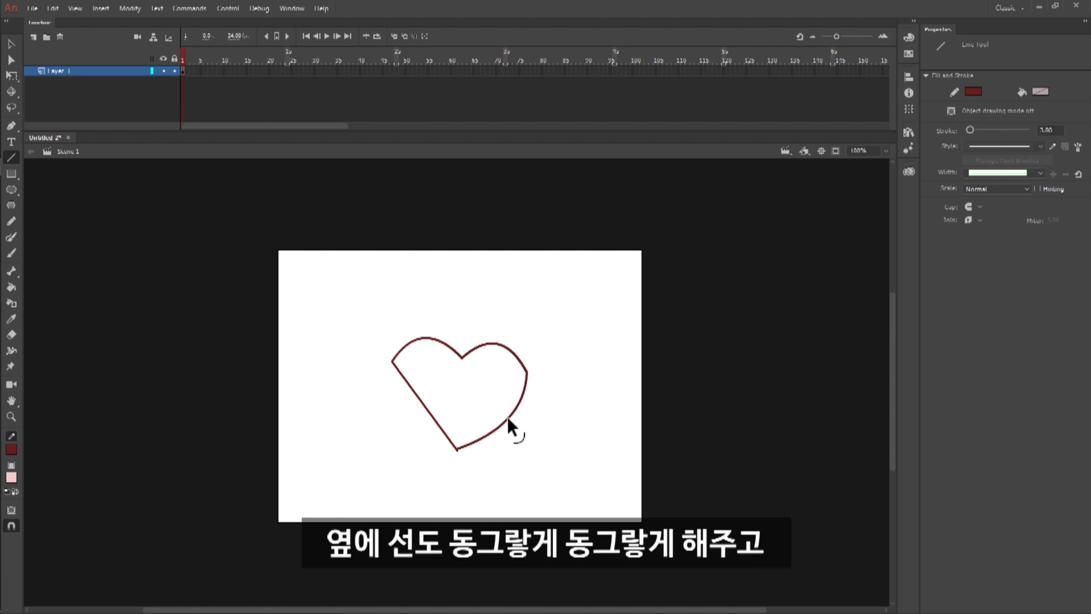
pyautogui.moveTo(439, 424); pyautogui.dragTo(415, 430)
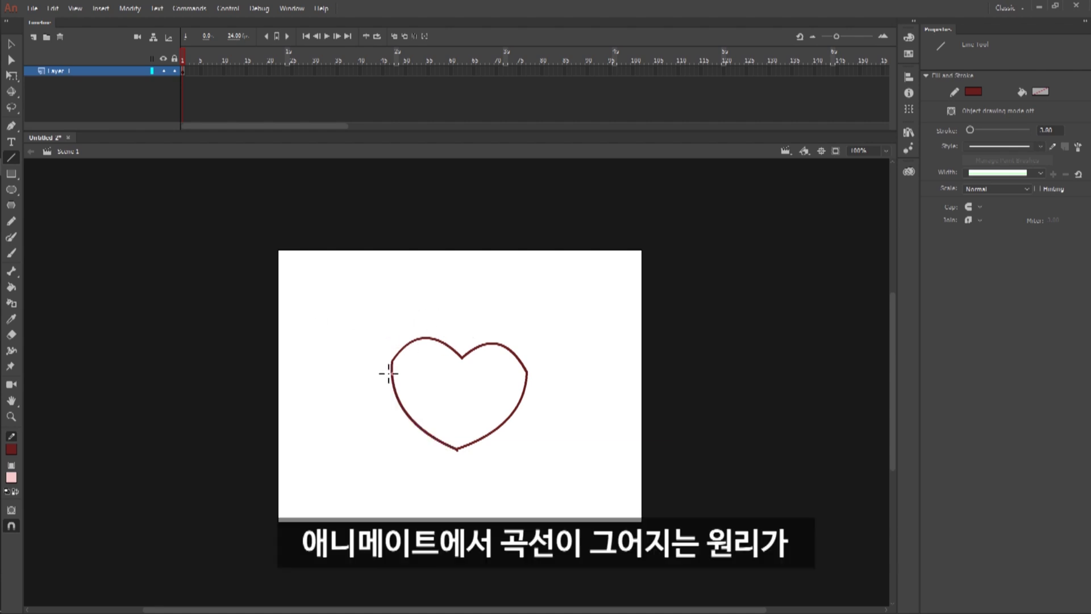
# Draw a short slanted line above and left of the heart and bend it upward into an arc.
pyautogui.moveTo(314, 321); pyautogui.dragTo(411, 306)
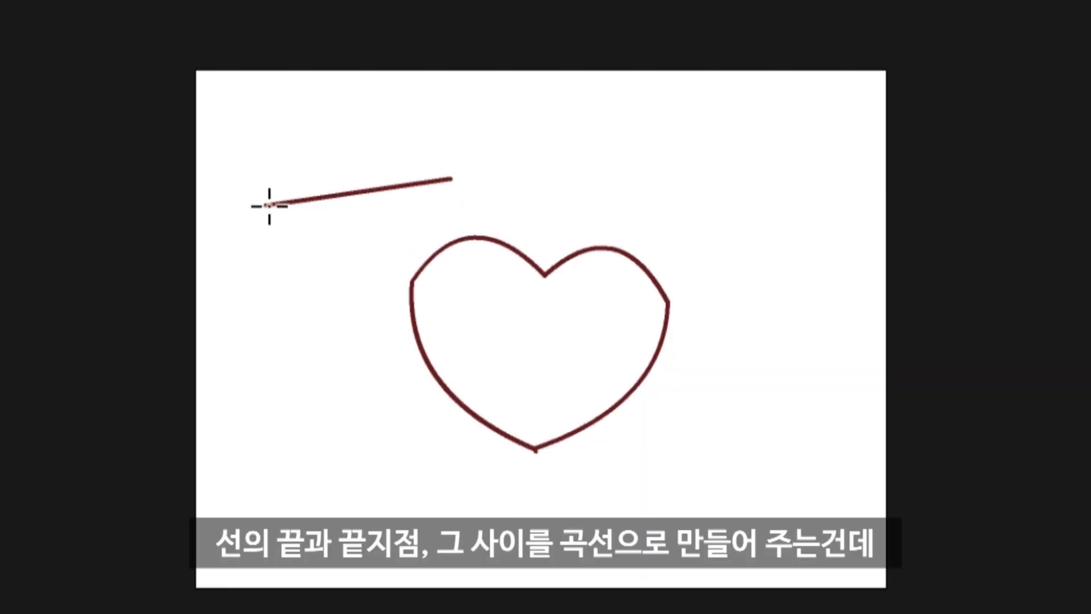
pyautogui.press('v')
pyautogui.moveTo(368, 191); pyautogui.dragTo(355, 137)
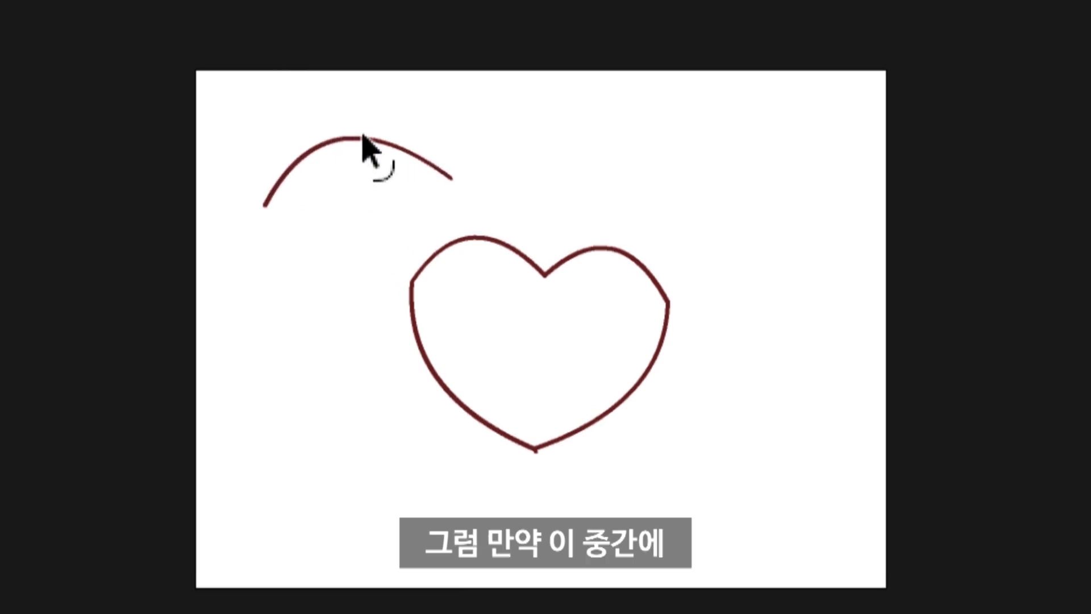
# Pull a new corner point out of the arc's middle and bend the halves on both sides of it outward.
pyautogui.press('n')
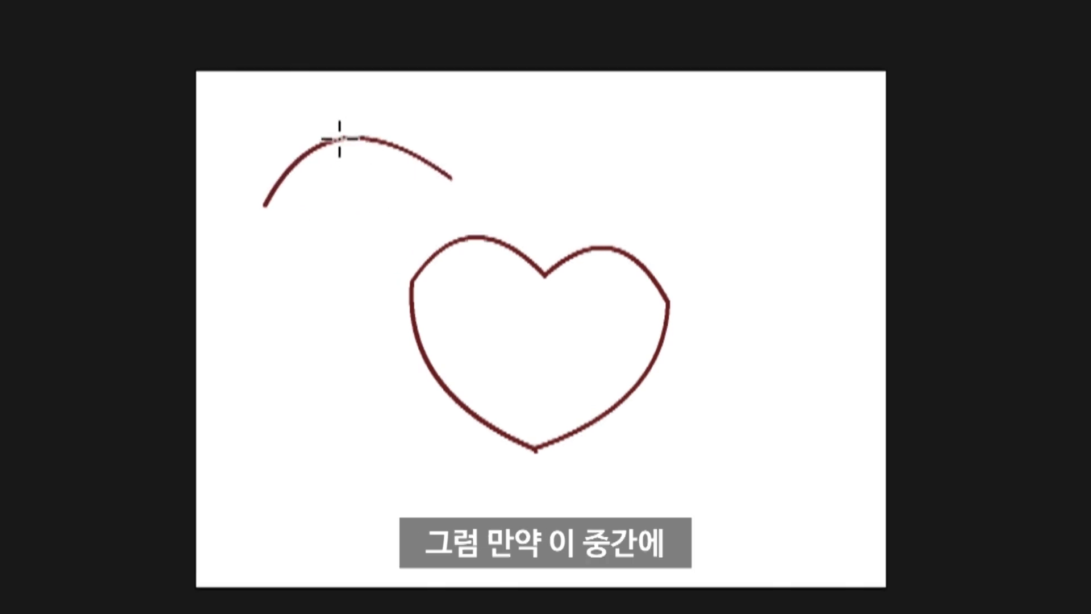
pyautogui.keyDown('alt'); pyautogui.click(341, 139); pyautogui.keyUp('alt')
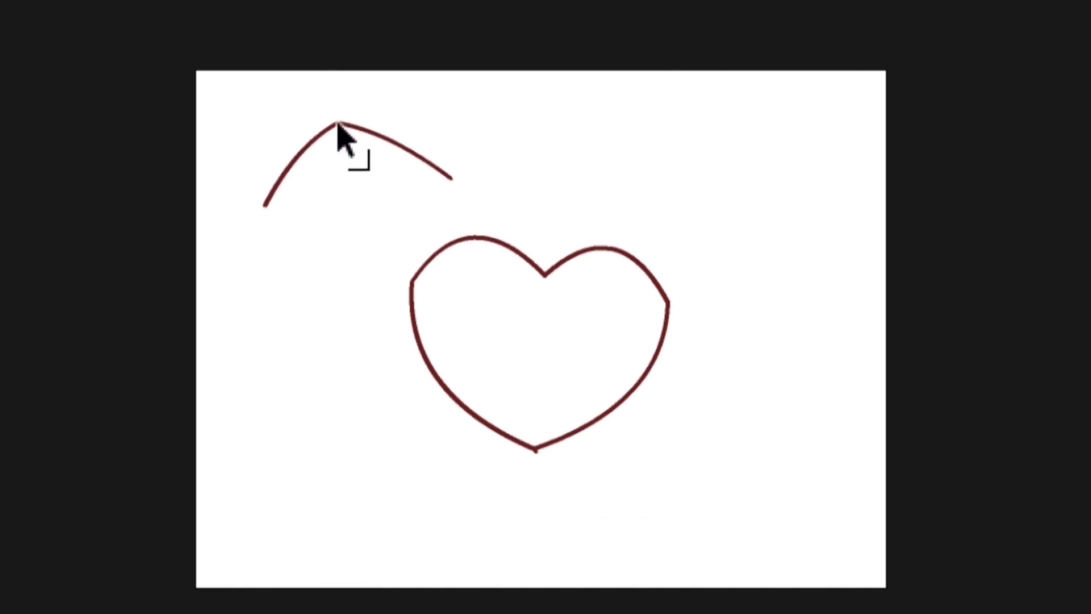
pyautogui.moveTo(339, 132); pyautogui.dragTo(286, 141)
pyautogui.click(302, 149)
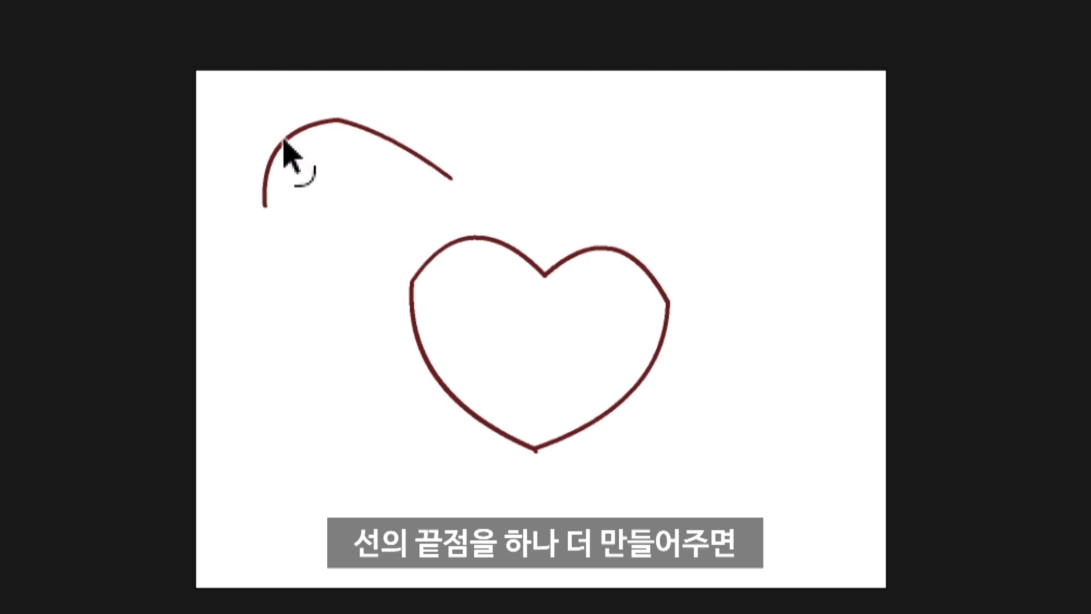
pyautogui.click(405, 132)
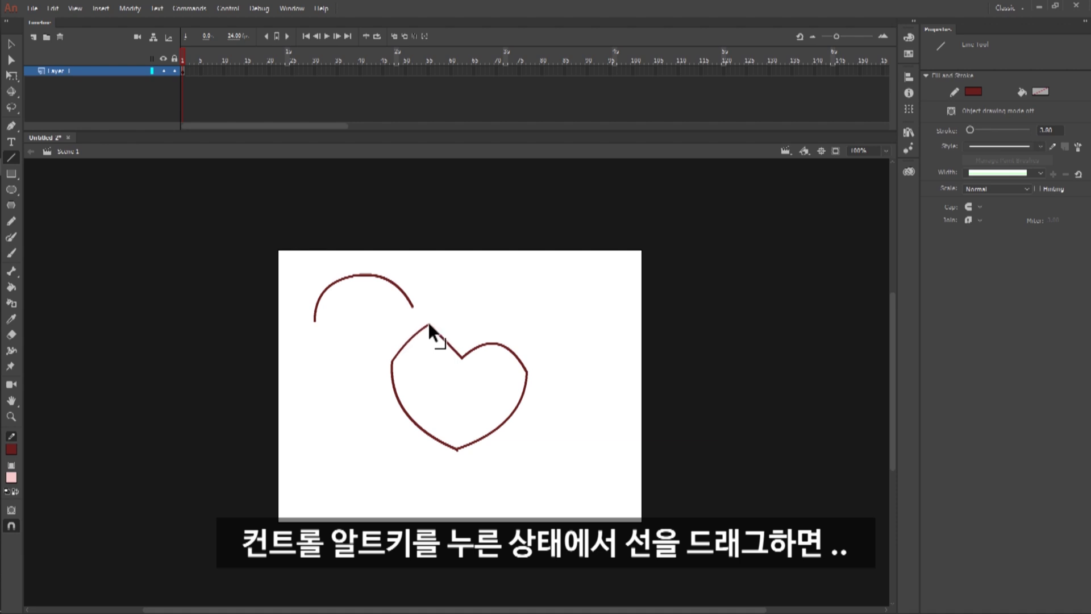
# Pull a corner point out of the heart's left lobe, bend the lines beside it outward, and round the right lobe upward.
pyautogui.moveTo(428, 321); pyautogui.dragTo(427, 317)
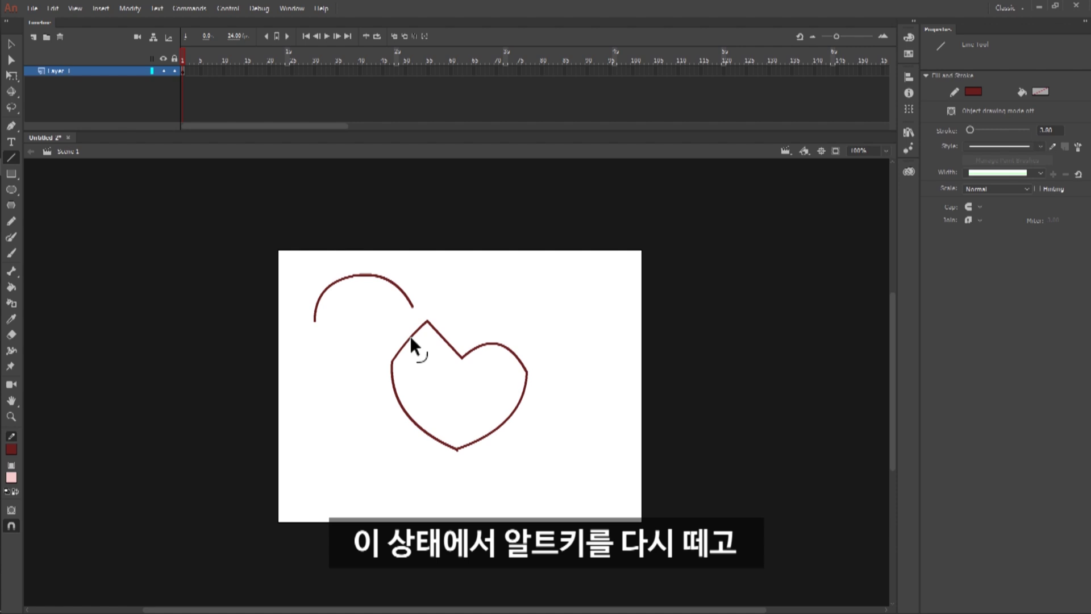
pyautogui.click(410, 336)
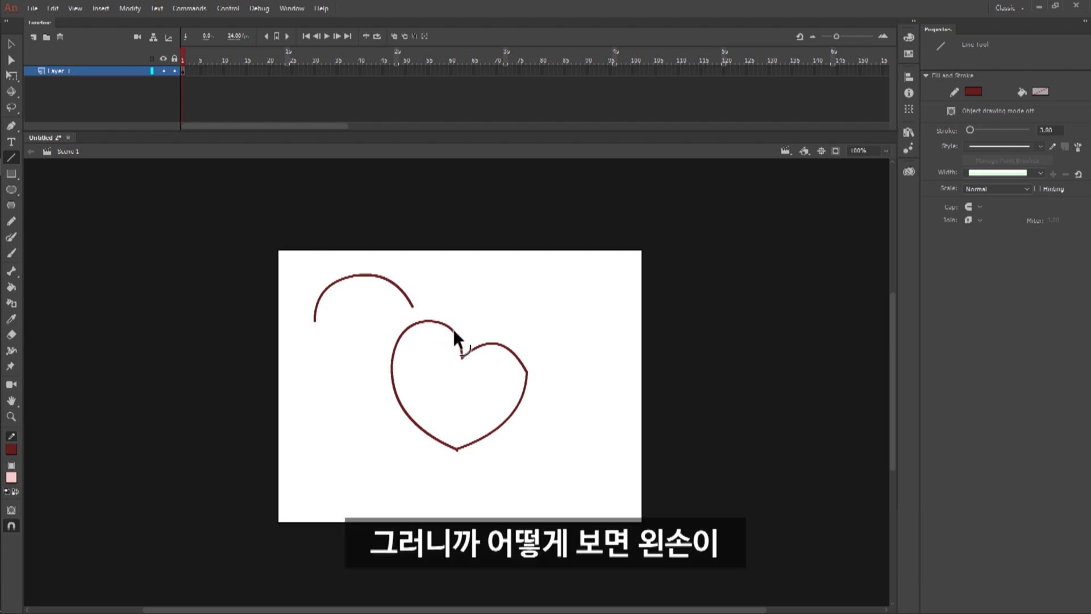
pyautogui.moveTo(504, 339); pyautogui.dragTo(508, 334)
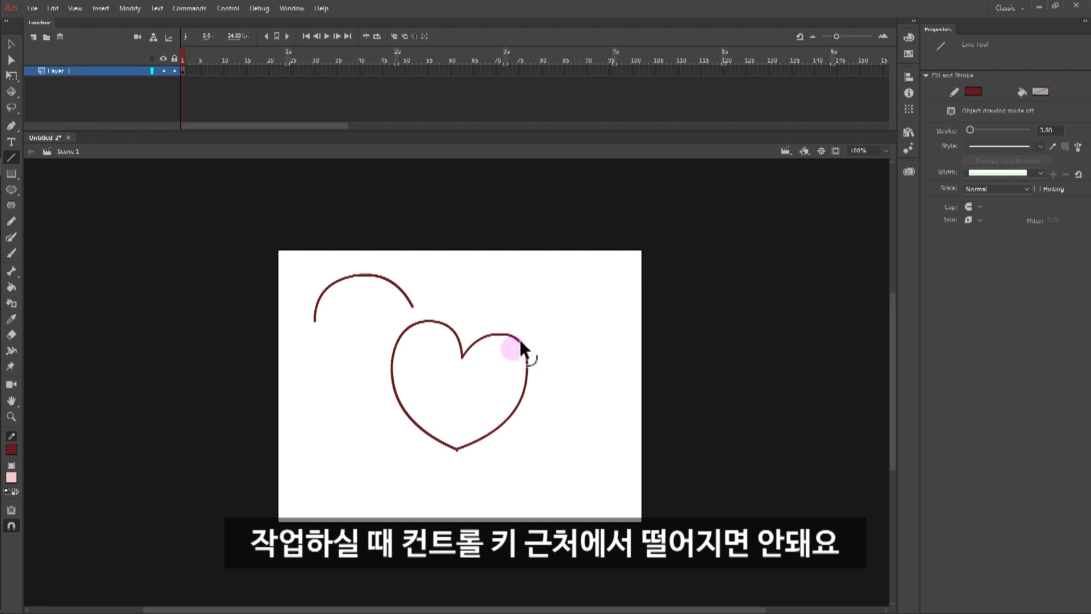
pyautogui.click(455, 450)
pyautogui.click(459, 453)
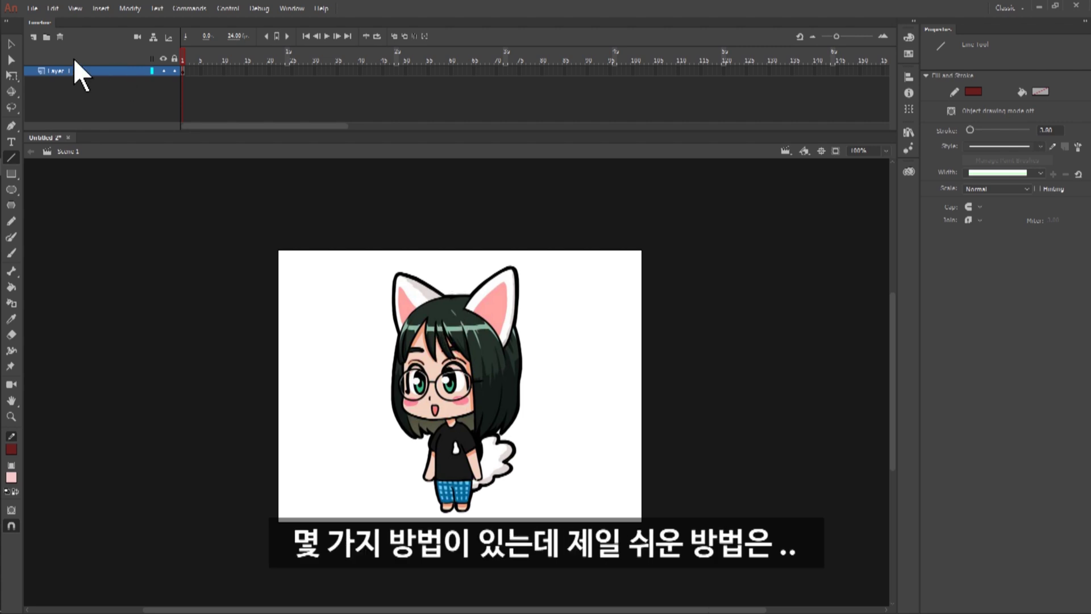
# Rename the layer holding the character picture to 그림 레이어.
pyautogui.click(62, 70)
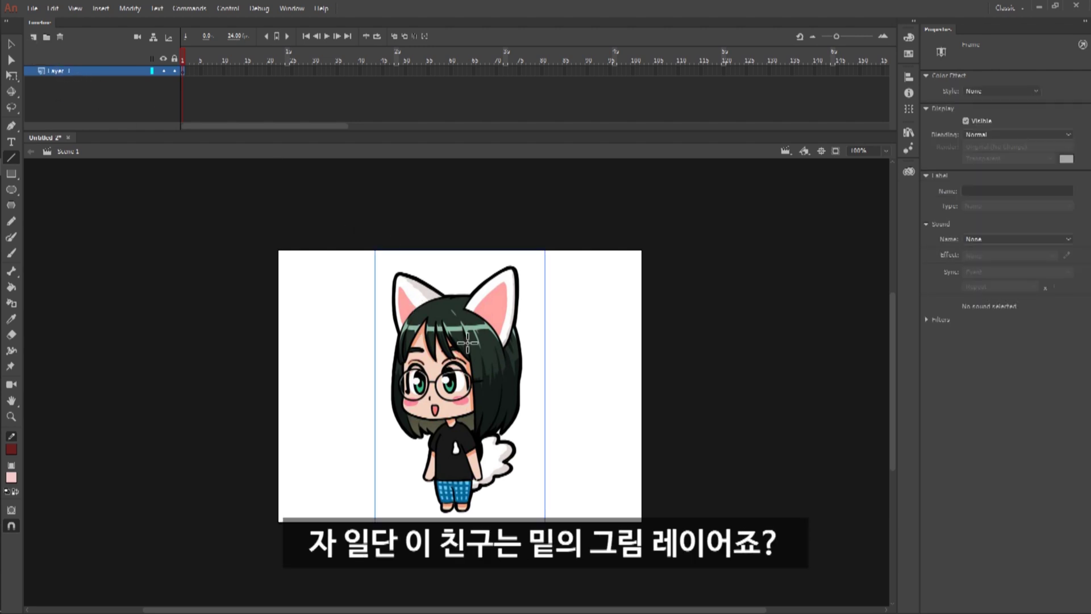
pyautogui.doubleClick(63, 70)
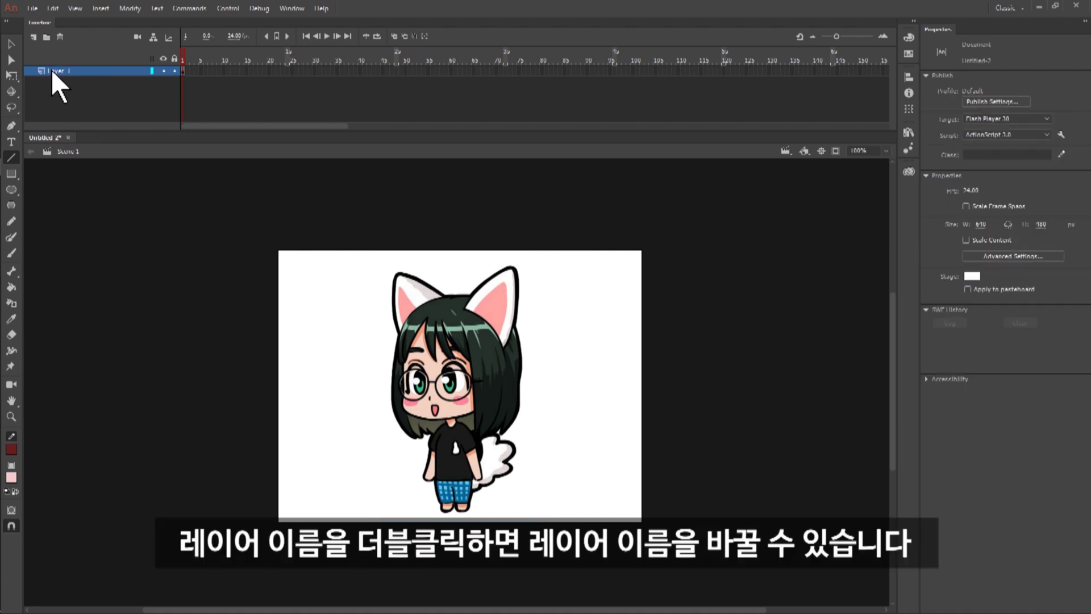
pyautogui.doubleClick(52, 70)
pyautogui.write('그림 레이어')
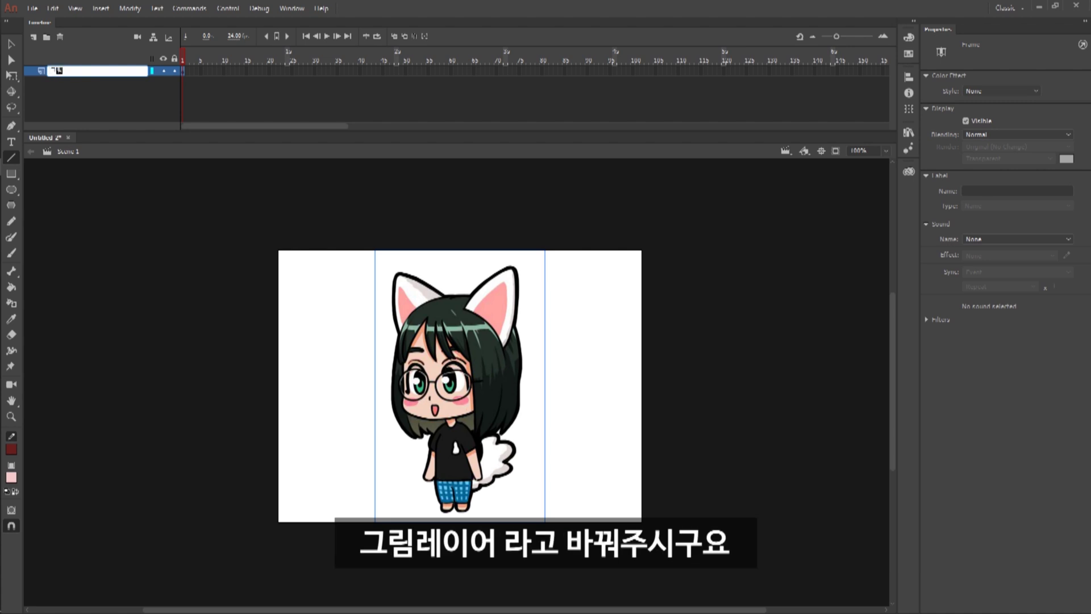
pyautogui.press('Return')
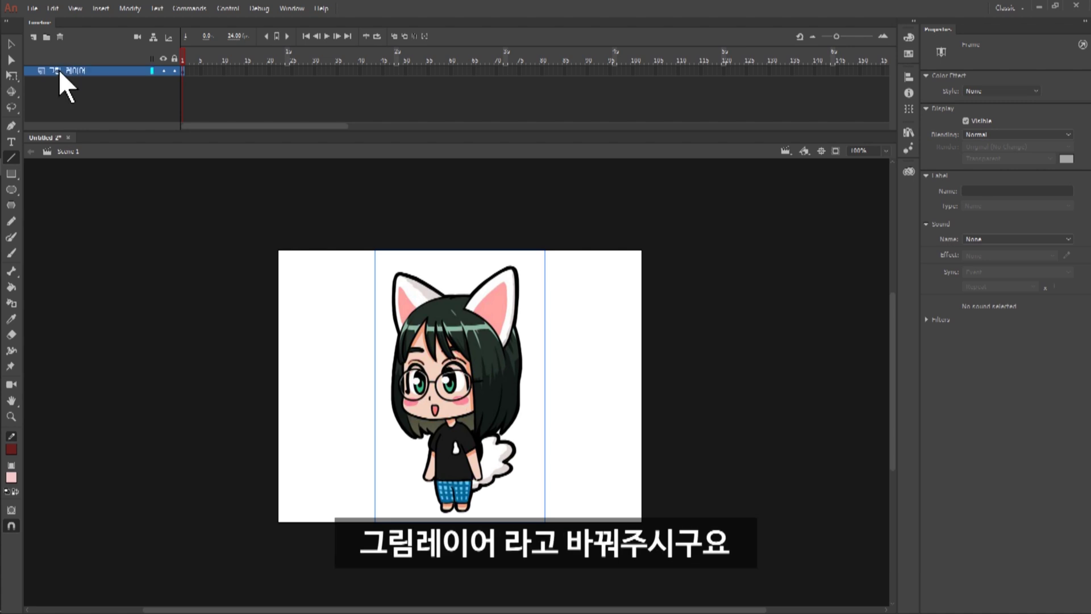
# Add a new layer above the picture layer and name it 선 레이어.
pyautogui.click(33, 35)
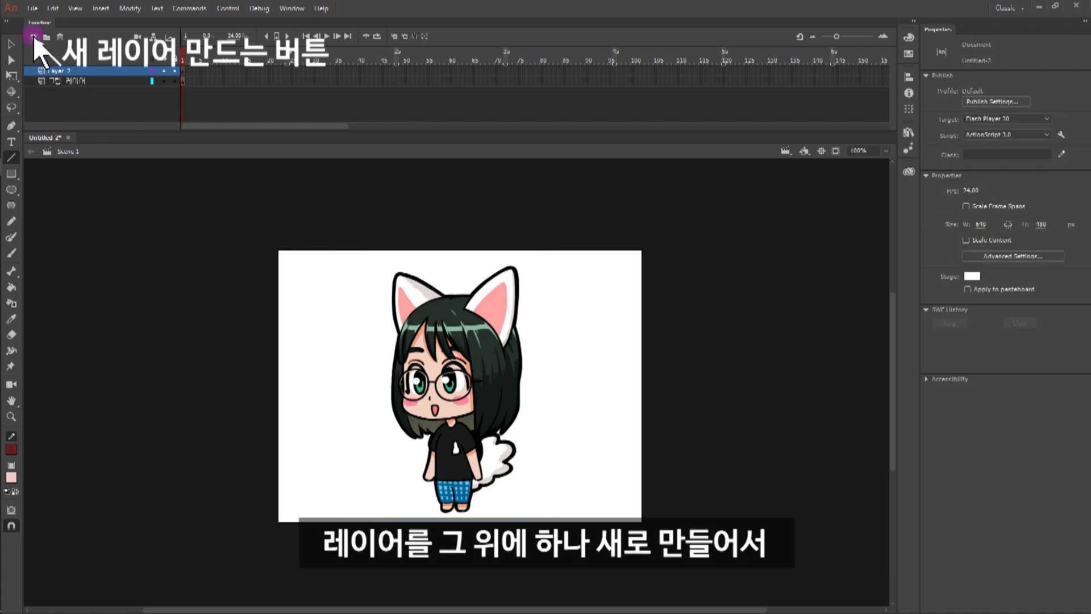
pyautogui.click(183, 67)
pyautogui.doubleClick(66, 69)
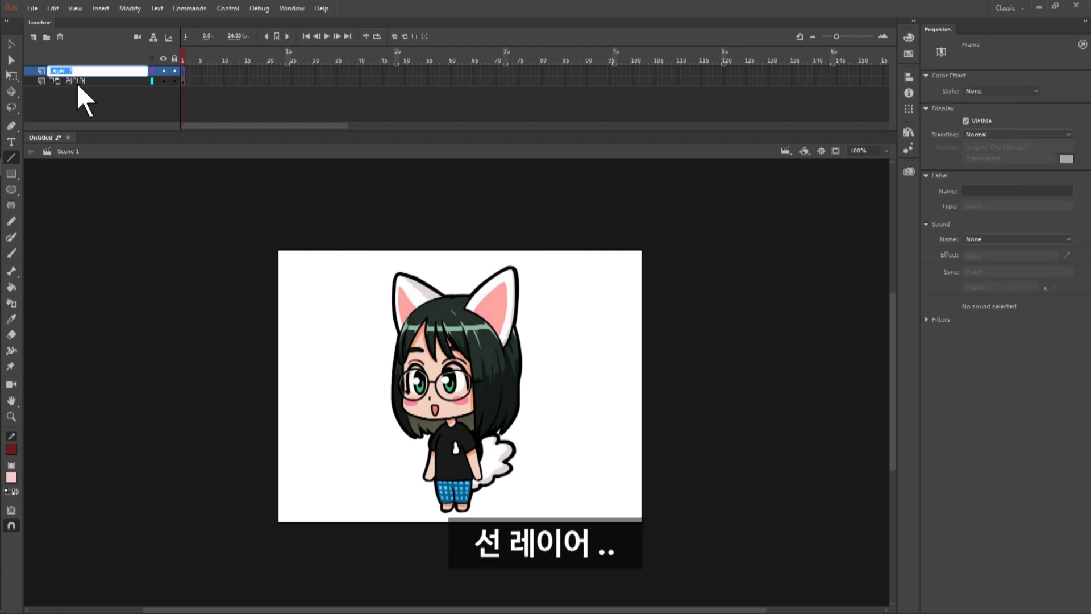
pyautogui.write('선 레이어')
pyautogui.press('Return')
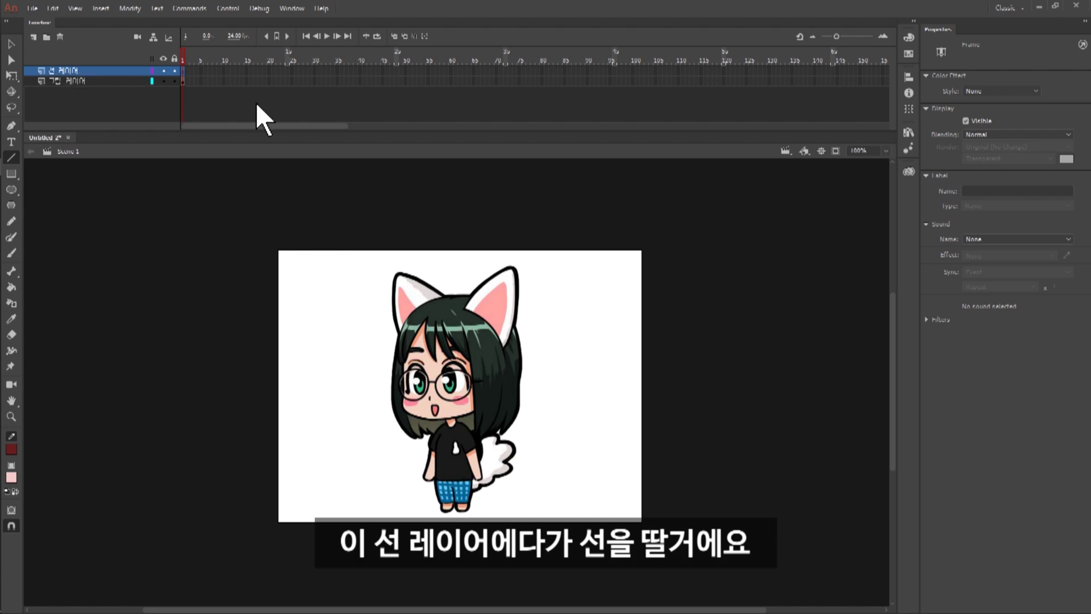
# Draw two slanted test lines across the character on the 선 레이어 layer and undo both.
pyautogui.click(183, 79)
pyautogui.click(184, 70)
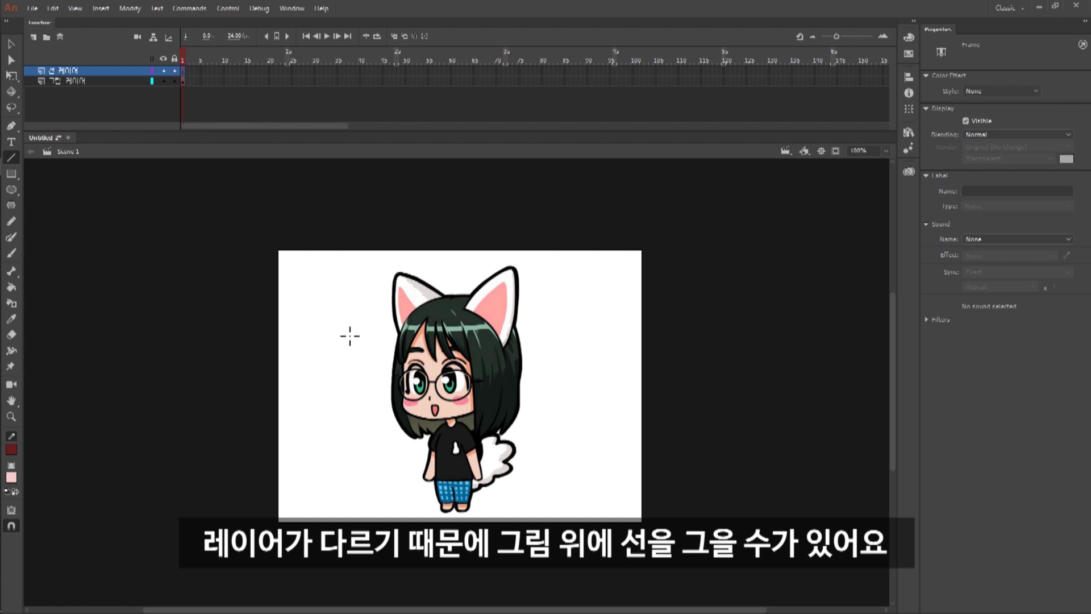
pyautogui.moveTo(350, 335); pyautogui.dragTo(473, 369)
pyautogui.moveTo(558, 315); pyautogui.dragTo(408, 379)
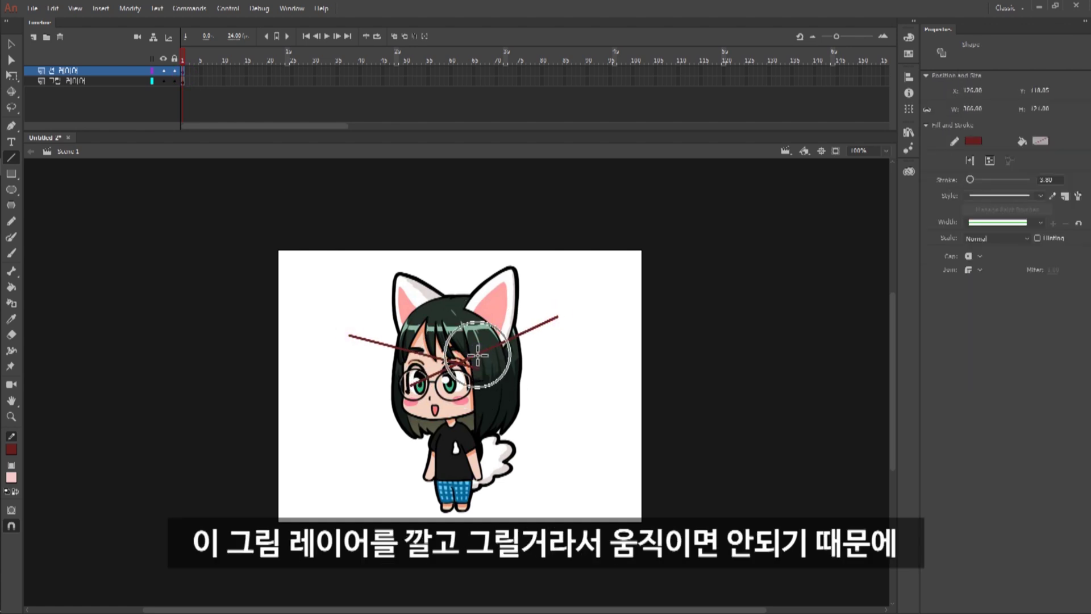
pyautogui.hotkey('ctrl', 'z')
pyautogui.hotkey('ctrl', 'z')
# Lock the 그림 레이어 layer and make it semi-transparent, leaving 선 레이어 as the active layer.
pyautogui.click(90, 83)
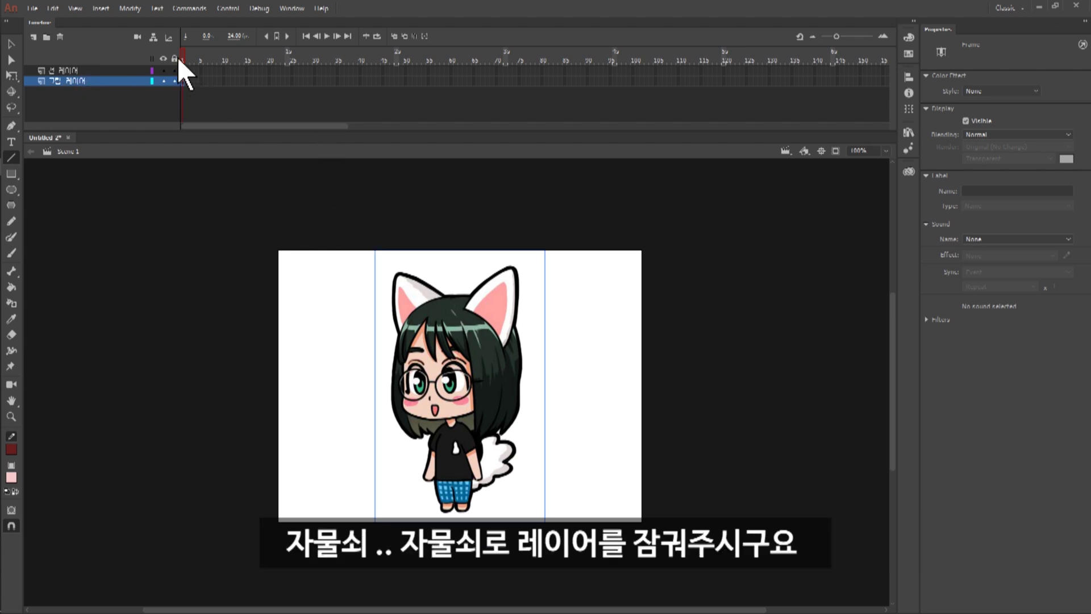
pyautogui.click(173, 81)
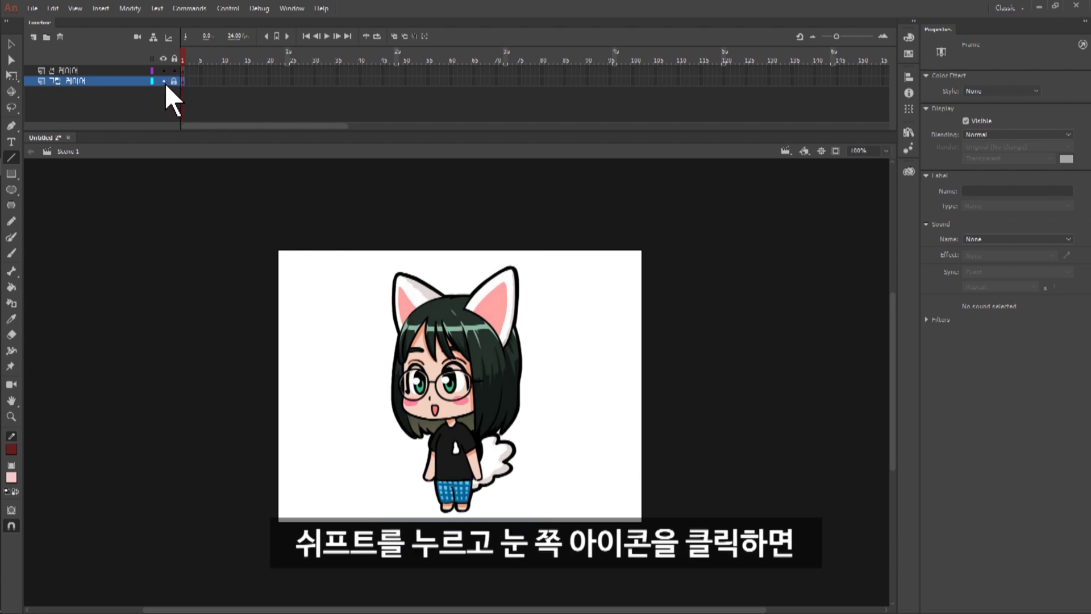
pyautogui.keyDown('shift'); pyautogui.click(163, 81); pyautogui.keyUp('shift')
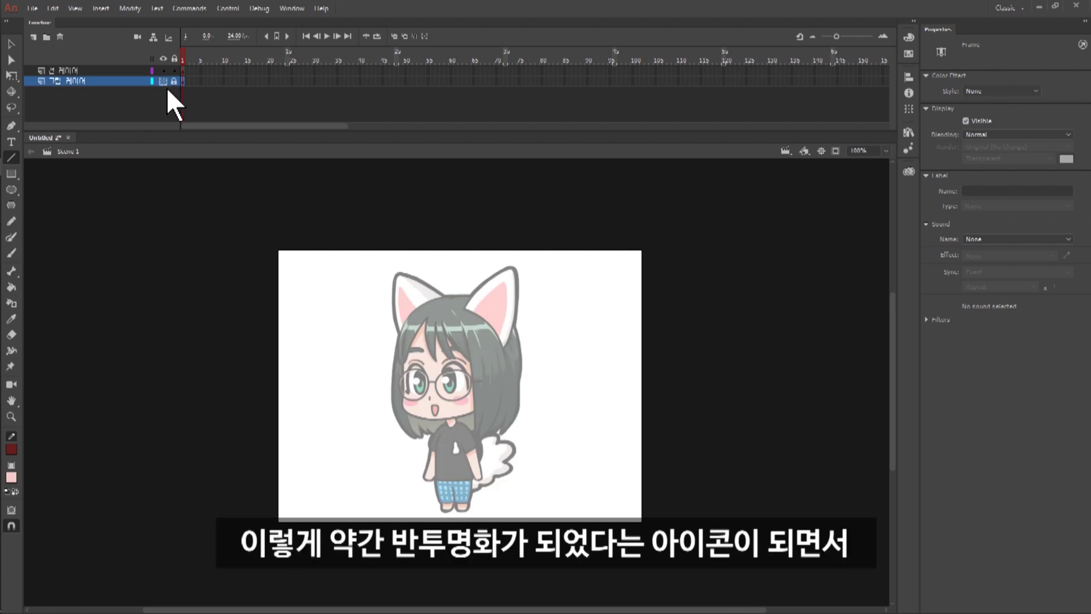
pyautogui.keyDown('shift'); pyautogui.click(164, 81); pyautogui.keyUp('shift')
pyautogui.keyDown('shift'); pyautogui.click(164, 82); pyautogui.keyUp('shift')
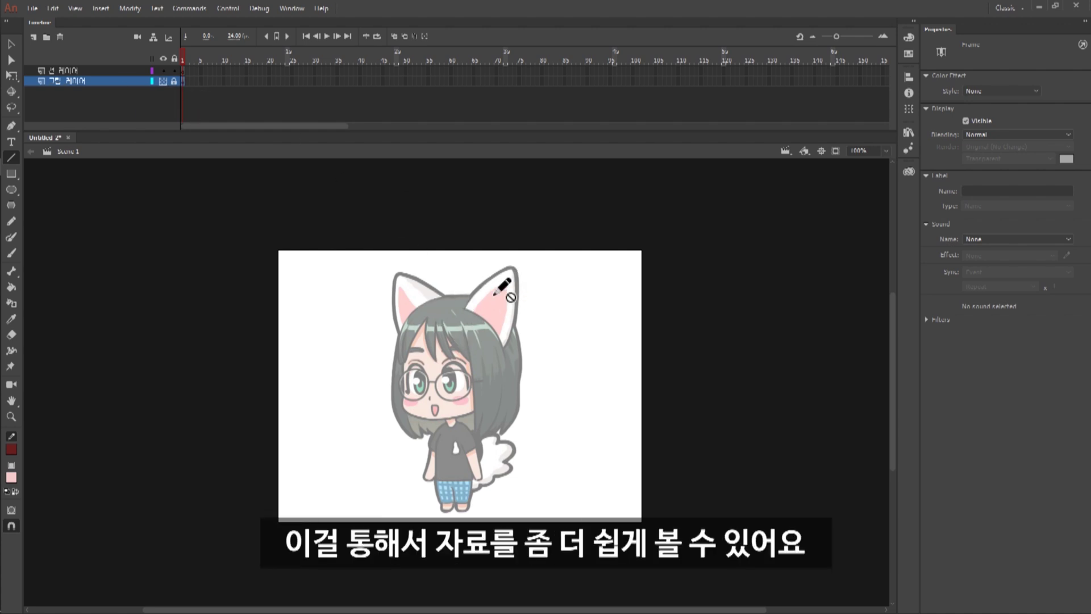
pyautogui.click(90, 70)
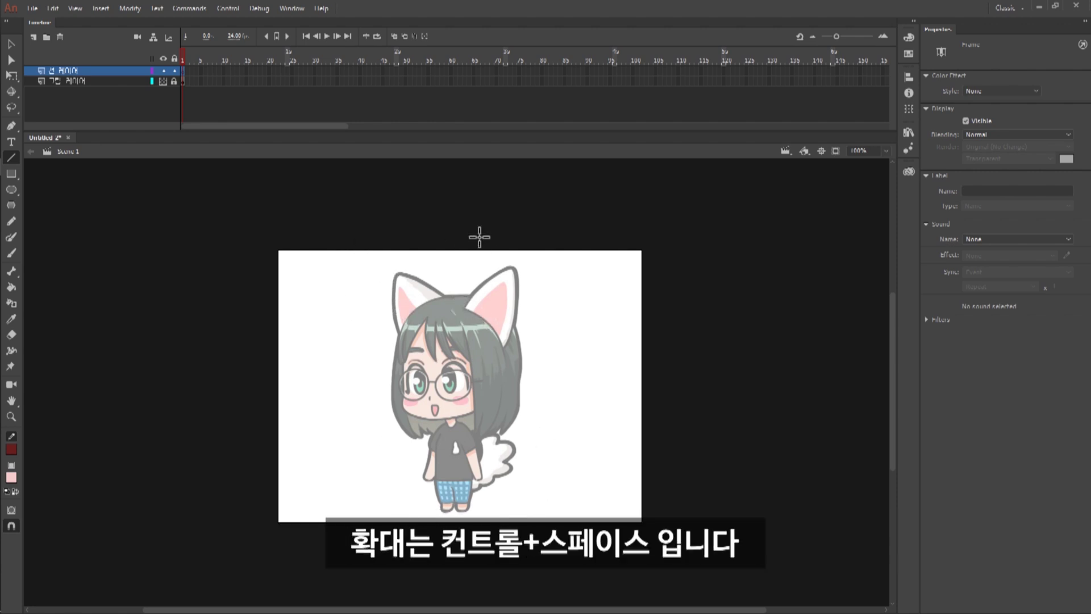
# Examine the character's ears up close at 400% magnification and return to the whole figure at 100%.
pyautogui.hotkey('ctrl', 'space')
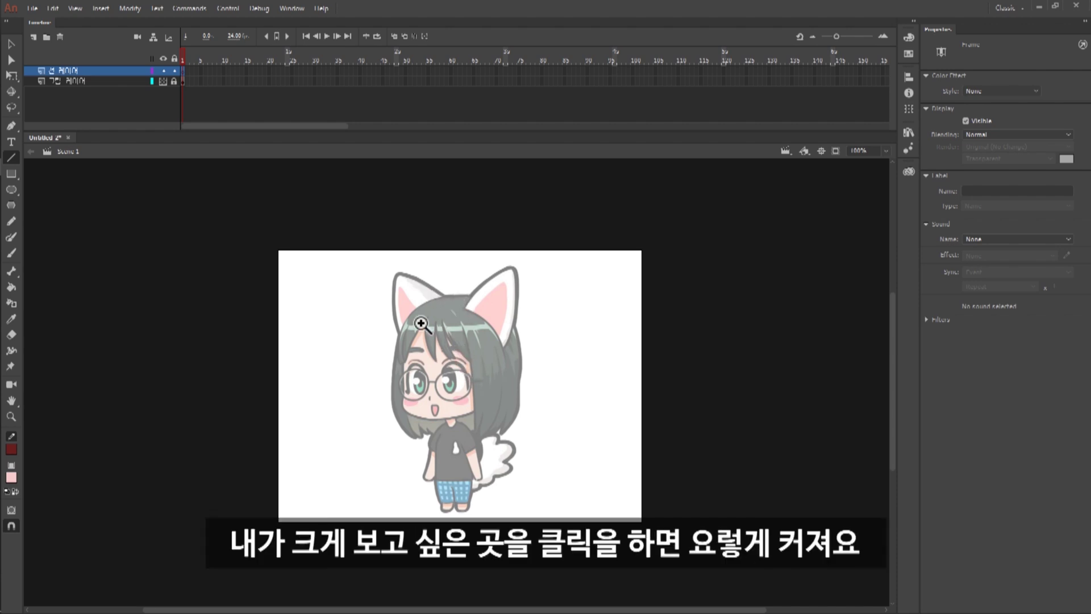
pyautogui.click(413, 300)
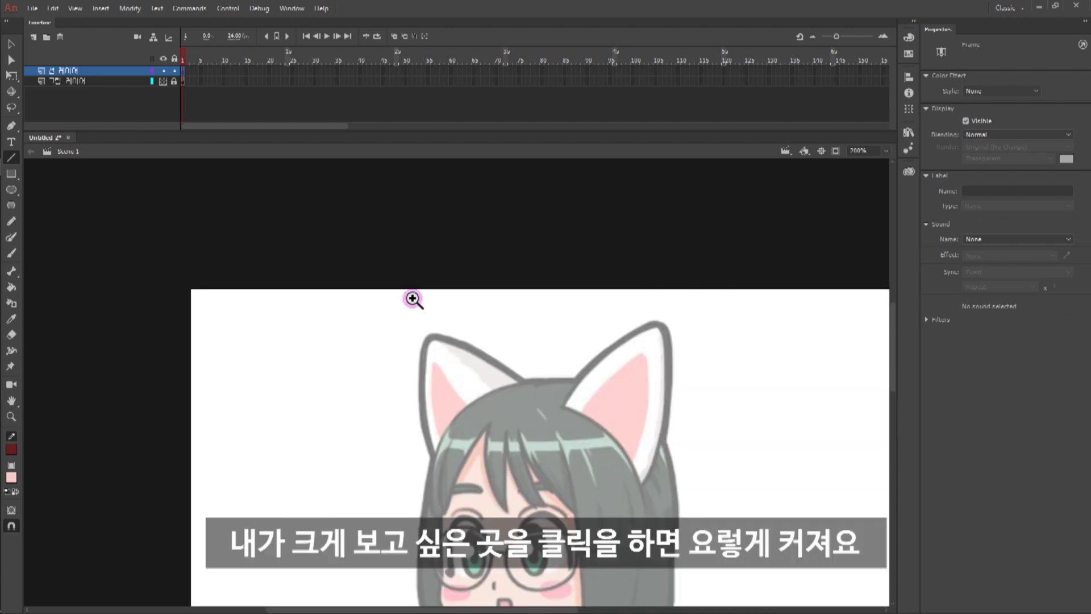
pyautogui.click(466, 385)
pyautogui.press('space')
pyautogui.moveTo(462, 384); pyautogui.dragTo(226, 304)
pyautogui.moveTo(305, 353); pyautogui.dragTo(477, 365)
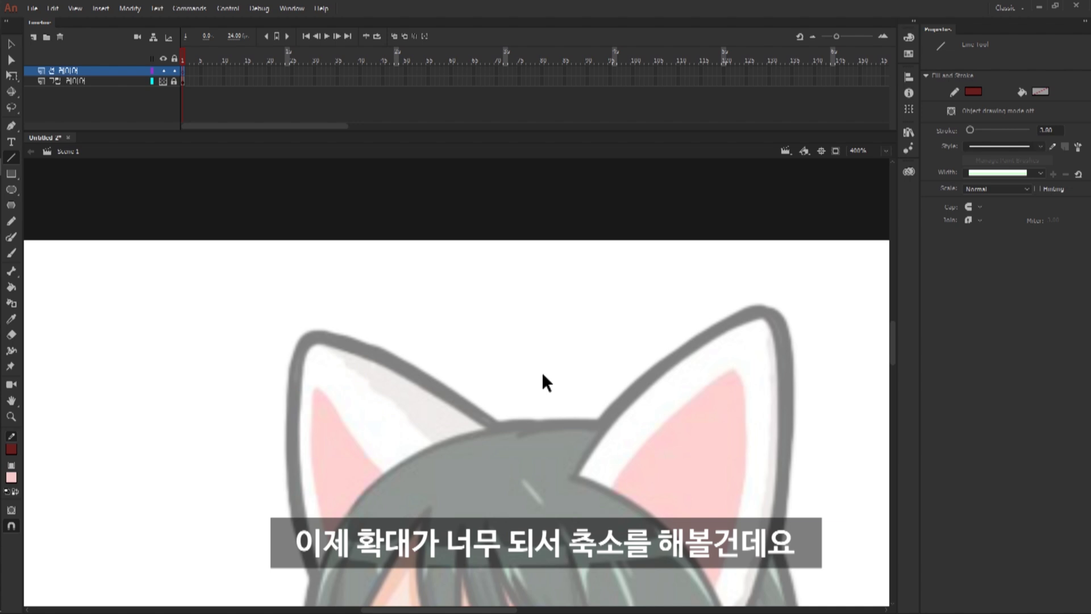
pyautogui.hotkey('ctrl', 'alt', 'space')
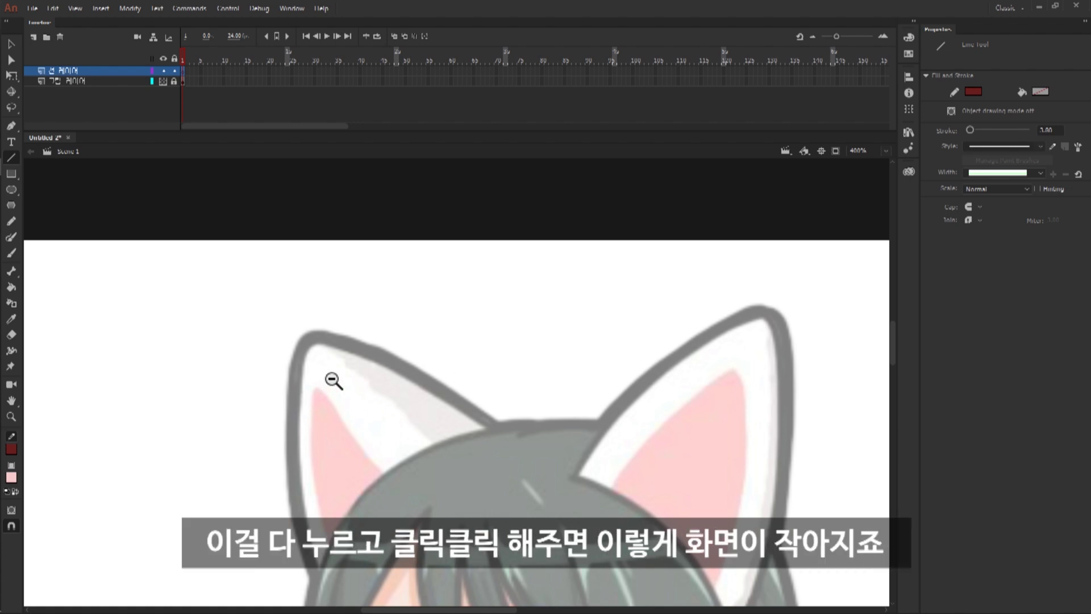
pyautogui.click(507, 370)
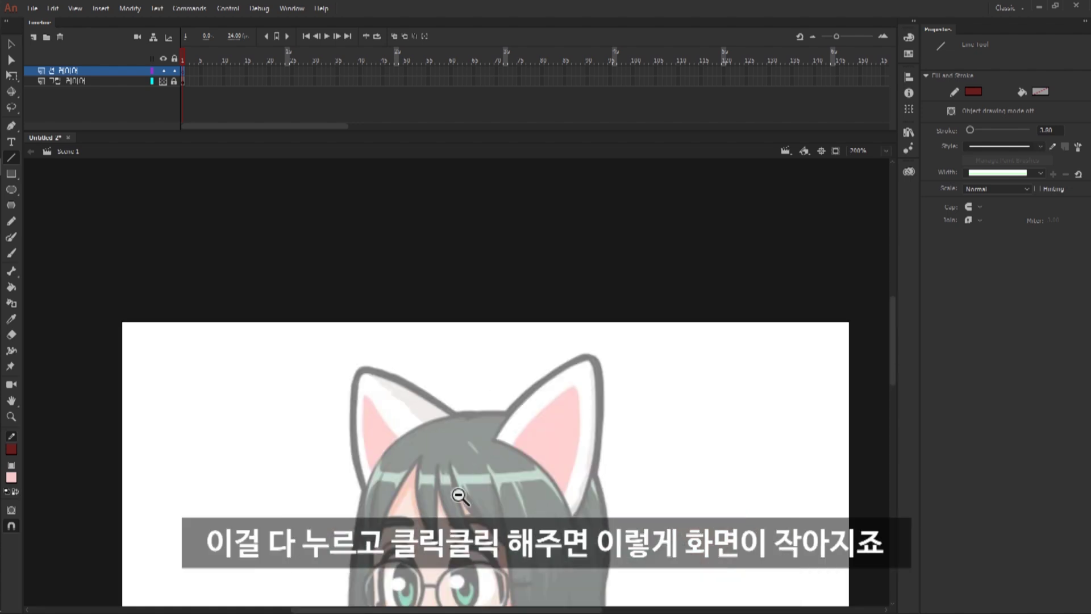
pyautogui.click(459, 494)
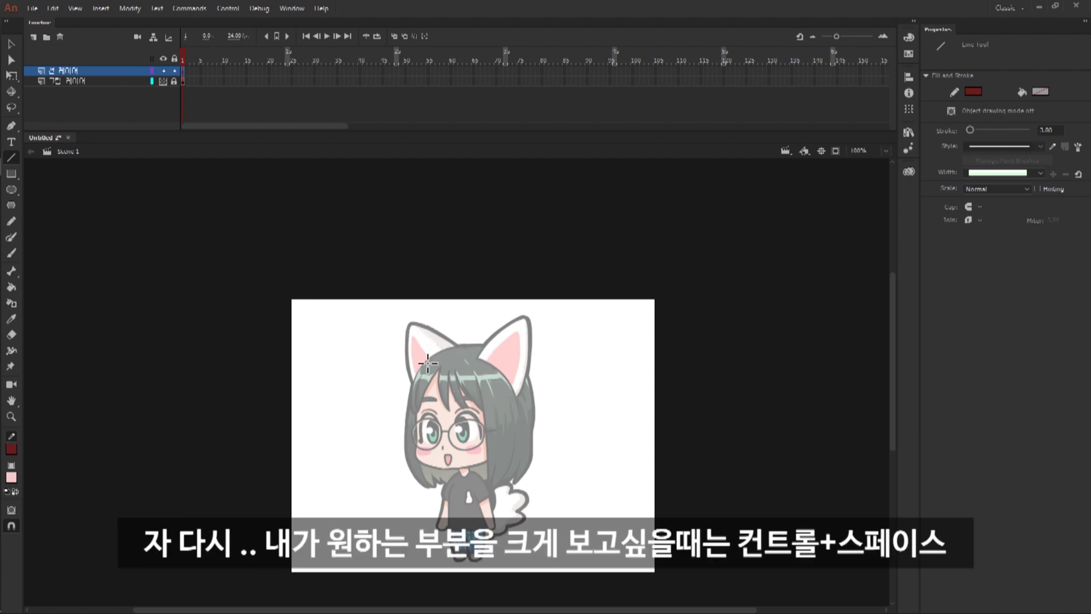
# Trace the character's right-hand ear with a closed three-line triangle and bend all three sides to follow the ear's outline.
pyautogui.hotkey('ctrl', 'space')
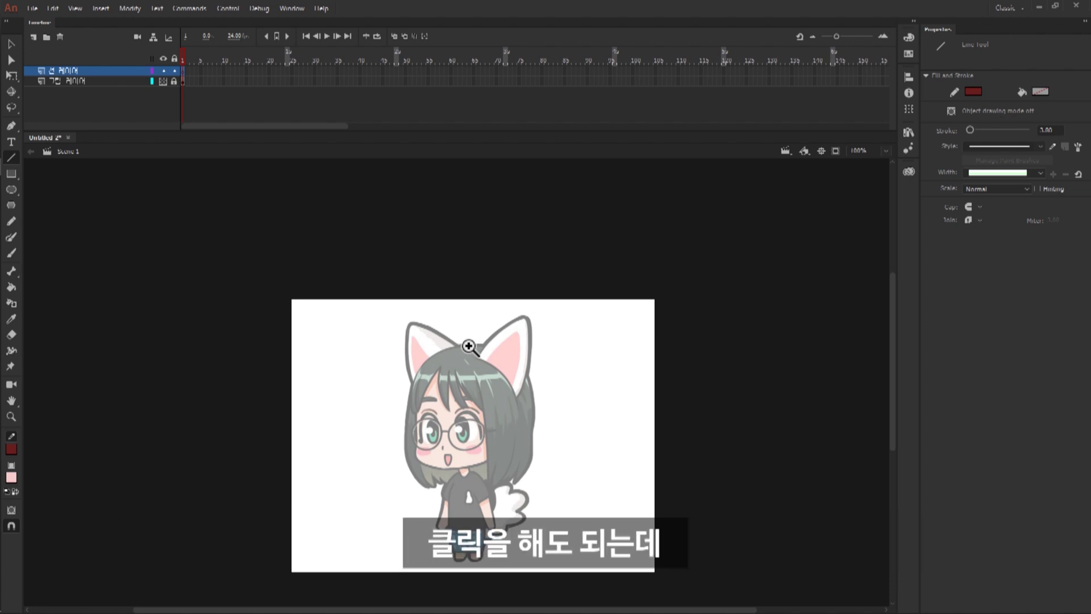
pyautogui.click(470, 346)
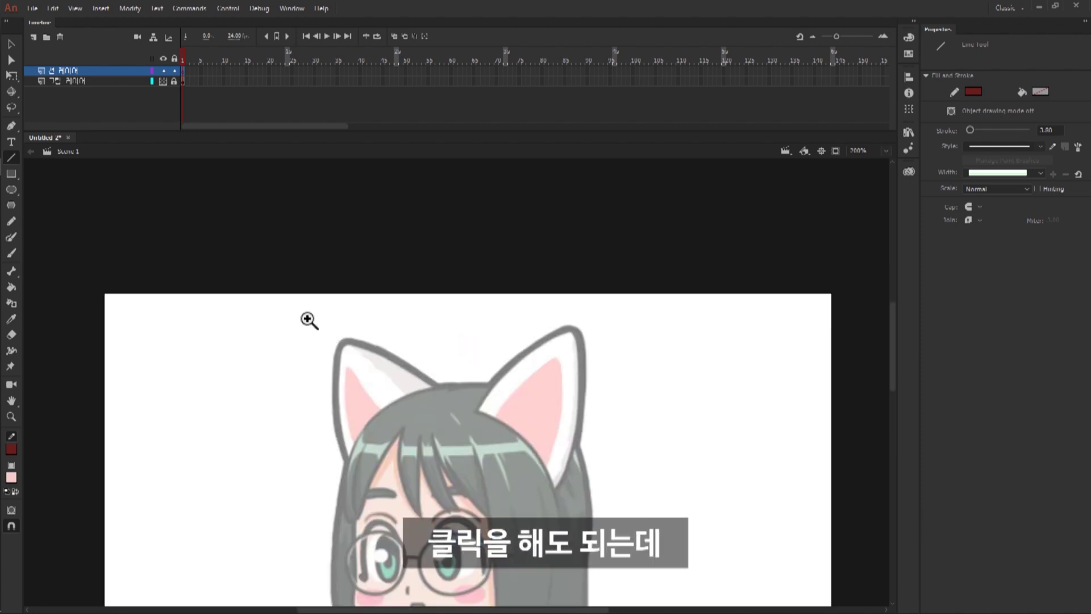
pyautogui.moveTo(277, 305); pyautogui.dragTo(591, 548)
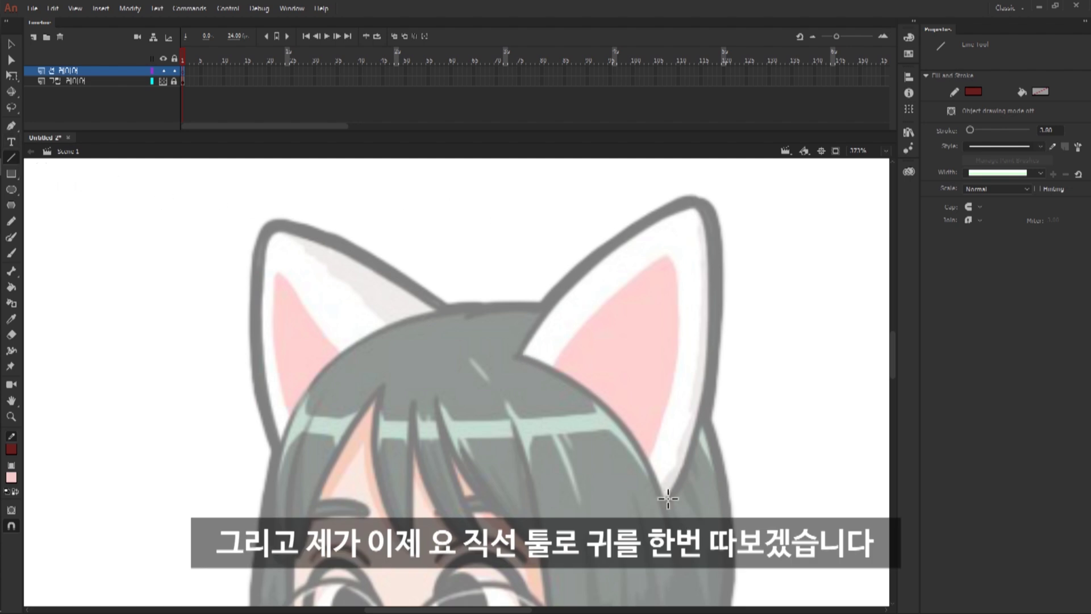
pyautogui.moveTo(517, 356)
pyautogui.mouseDown()
pyautogui.moveTo(669, 501)
pyautogui.moveTo(700, 207)
pyautogui.moveTo(657, 256)
pyautogui.moveTo(517, 357)
pyautogui.mouseUp()
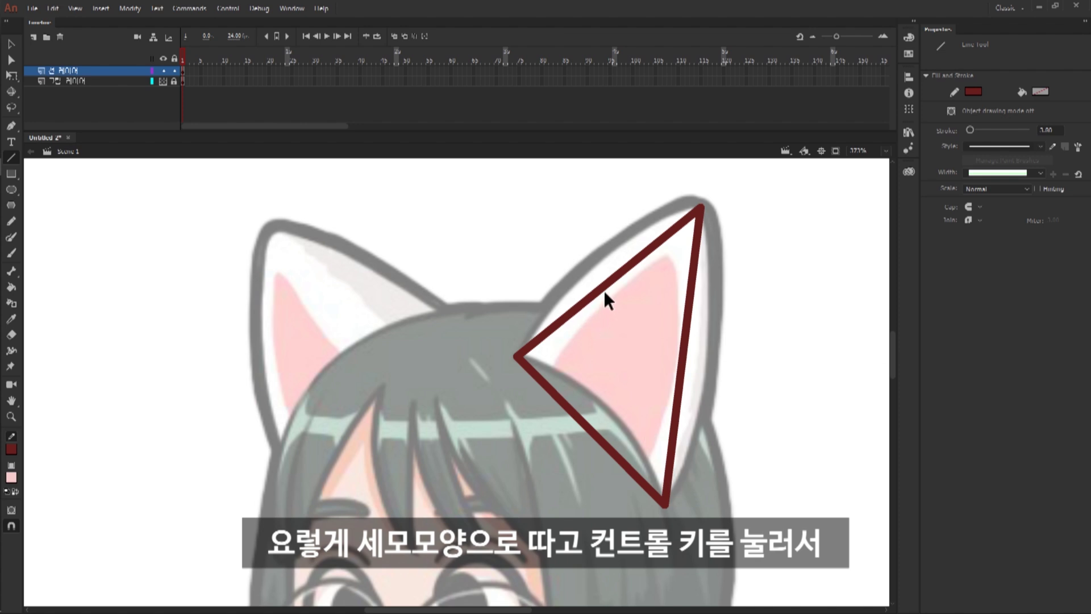
pyautogui.moveTo(603, 290); pyautogui.dragTo(586, 263)
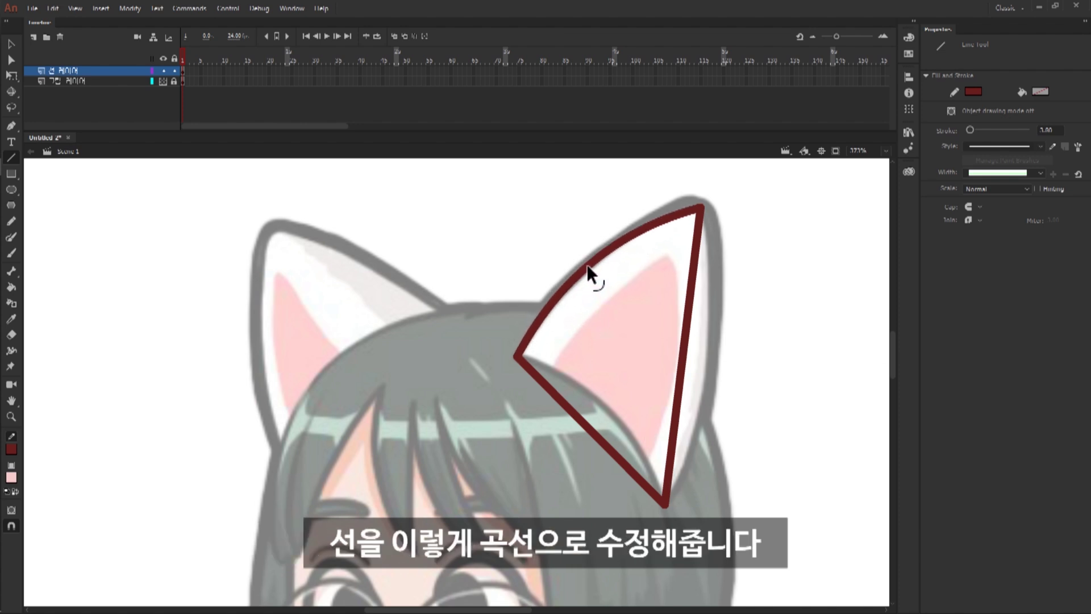
pyautogui.moveTo(688, 322); pyautogui.dragTo(716, 318)
pyautogui.moveTo(591, 428); pyautogui.dragTo(604, 406)
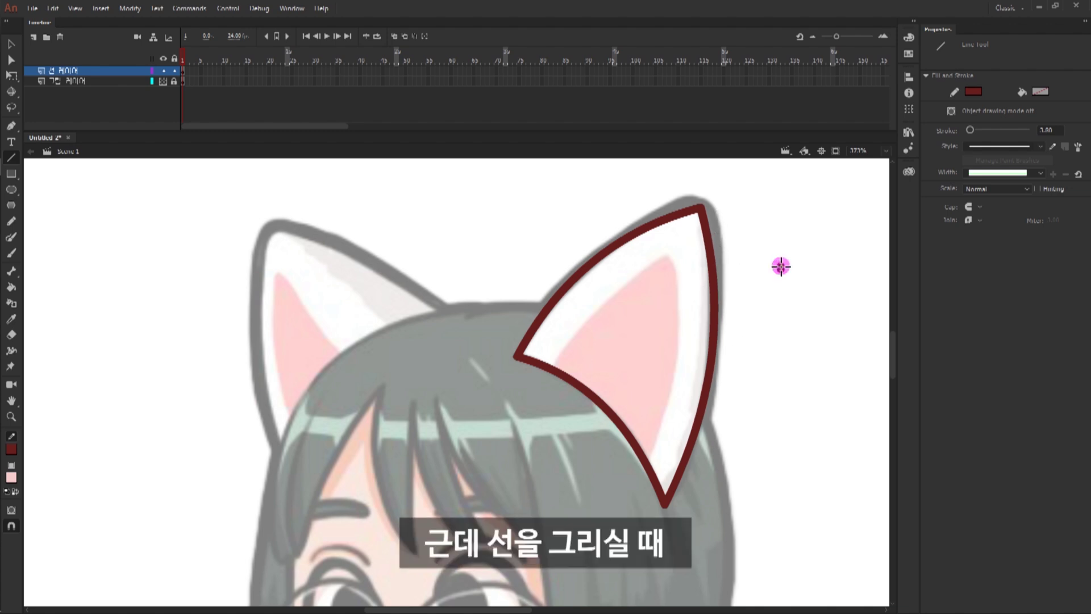
# Draw a small three-line triangle beside the traced ear, leaving a gap at its apex.
pyautogui.moveTo(782, 264); pyautogui.dragTo(754, 333)
pyautogui.moveTo(754, 332)
pyautogui.mouseDown()
pyautogui.moveTo(818, 328)
pyautogui.moveTo(785, 272)
pyautogui.mouseUp()
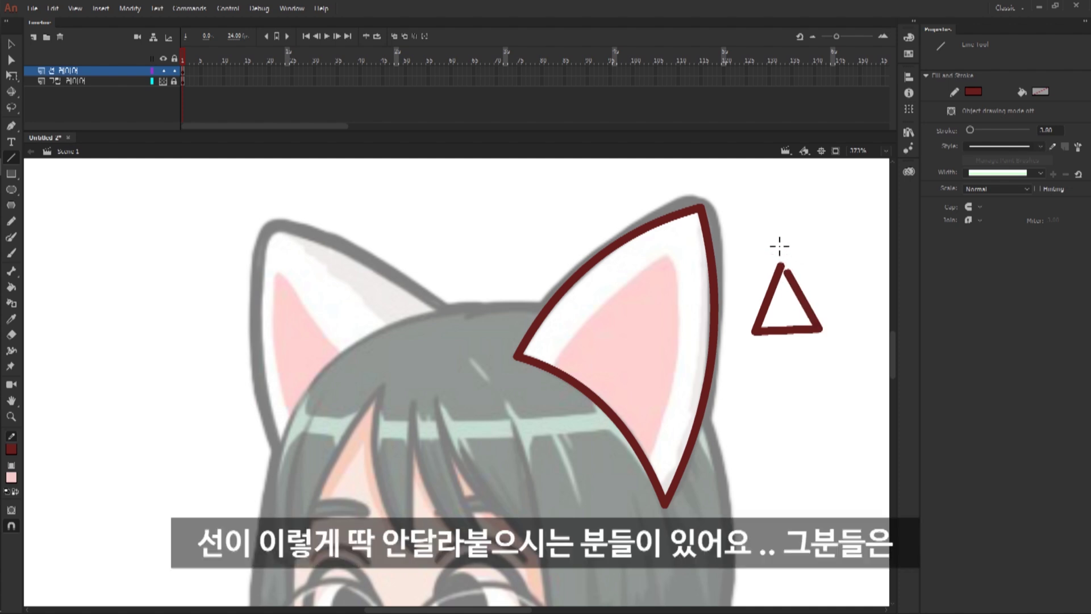
# Turn off object snapping, draw a small triangle left of the head, and pull its base's loose right end down and its lower-left corner outward.
pyautogui.click(12, 524)
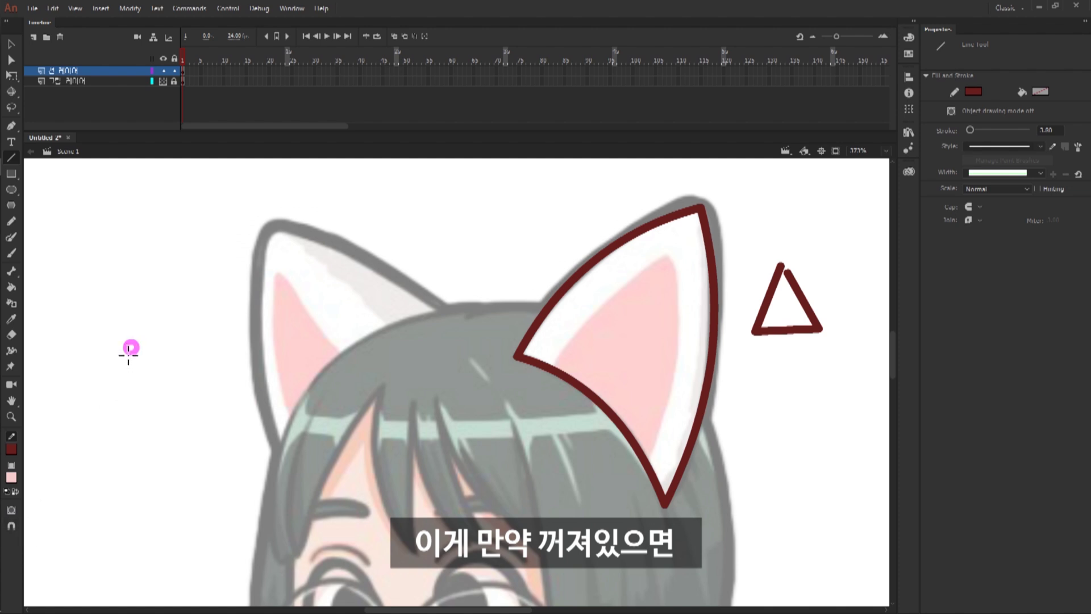
pyautogui.moveTo(132, 345)
pyautogui.mouseDown()
pyautogui.moveTo(102, 415)
pyautogui.moveTo(188, 405)
pyautogui.moveTo(133, 351)
pyautogui.mouseUp()
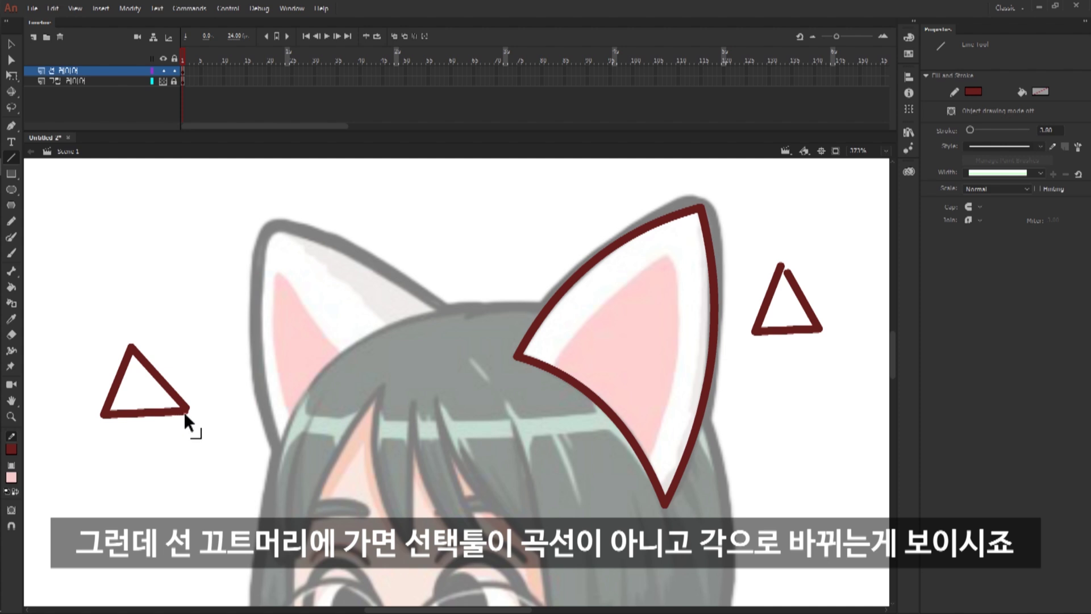
pyautogui.moveTo(184, 412)
pyautogui.mouseDown()
pyautogui.moveTo(178, 438)
pyautogui.moveTo(177, 427)
pyautogui.mouseUp()
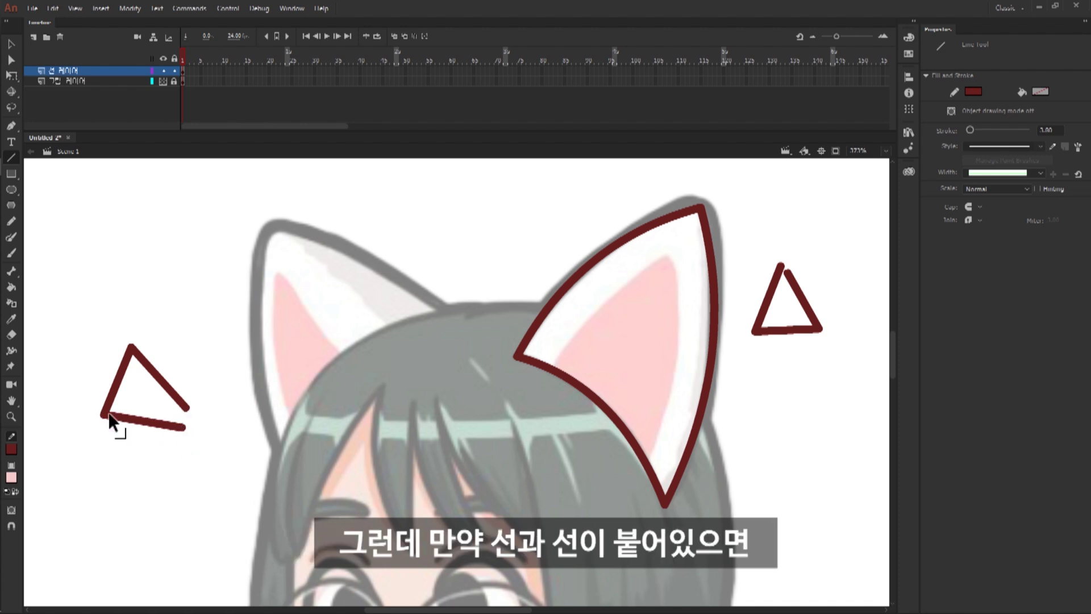
pyautogui.moveTo(102, 415)
pyautogui.mouseDown()
pyautogui.moveTo(96, 426)
pyautogui.moveTo(82, 420)
pyautogui.moveTo(94, 402)
pyautogui.moveTo(83, 416)
pyautogui.mouseUp()
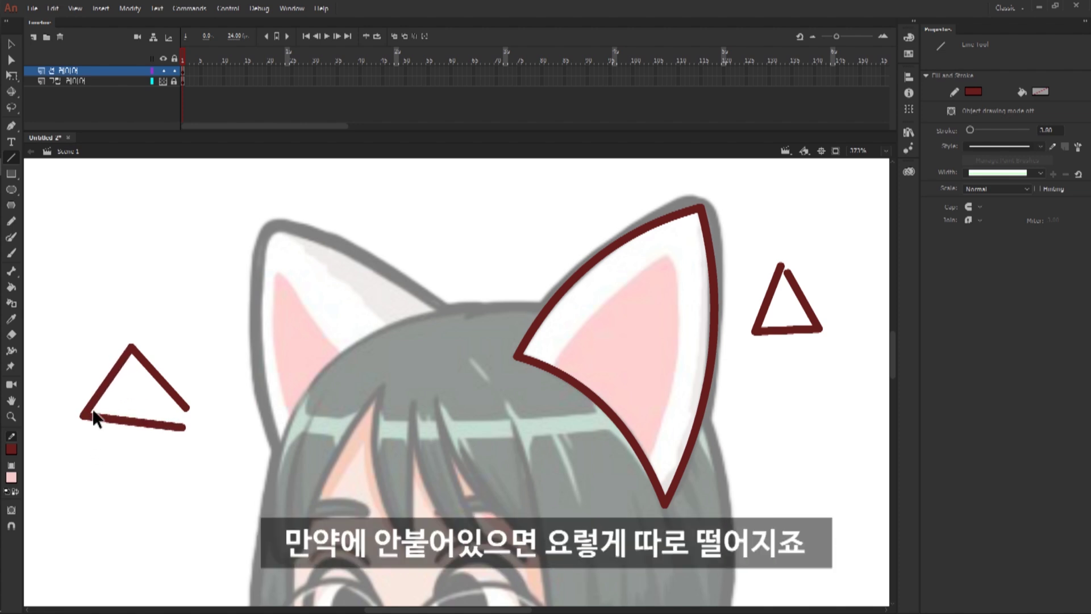
# Turn on object snapping and join the left practice triangle's loose line ends at its apex and lower-right corner.
pyautogui.moveTo(135, 351)
pyautogui.mouseDown()
pyautogui.moveTo(130, 360)
pyautogui.moveTo(128, 347)
pyautogui.mouseUp()
pyautogui.hotkey('ctrl', 'z')
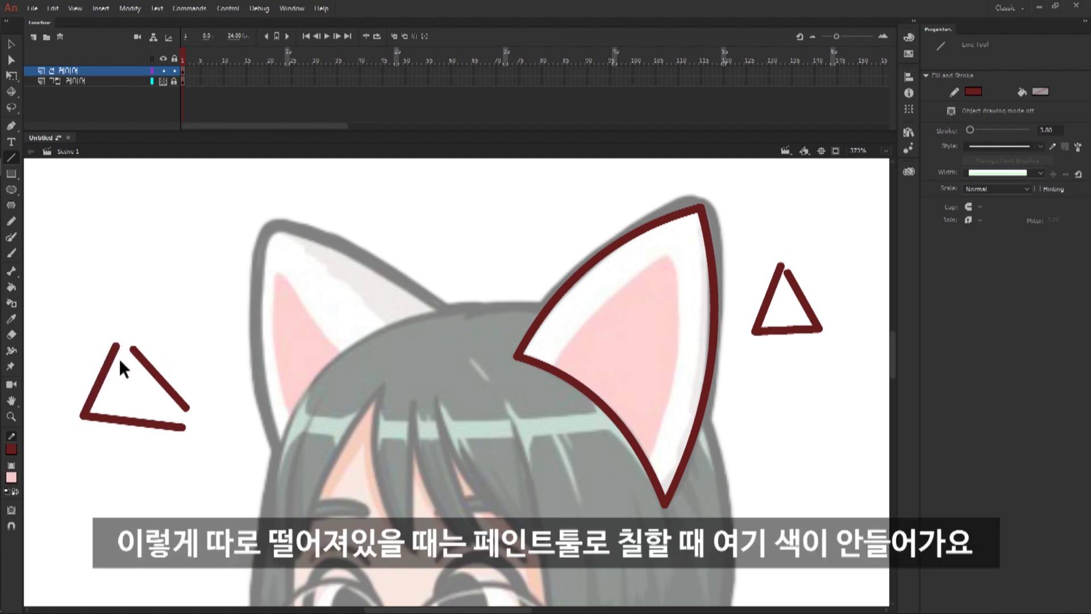
pyautogui.hotkey('ctrl', 'z')
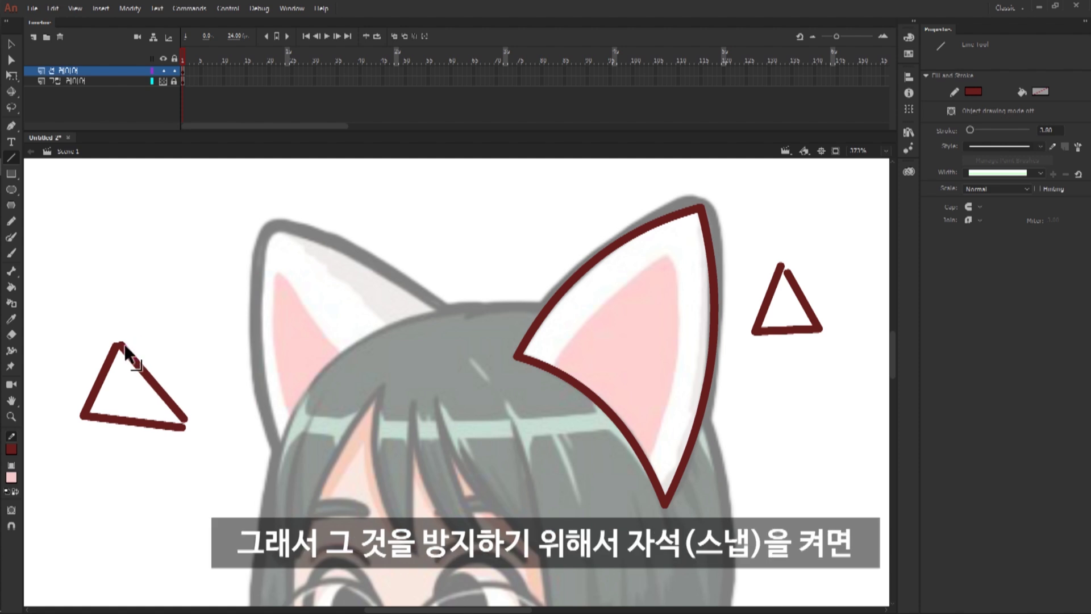
pyautogui.click(11, 525)
pyautogui.moveTo(124, 349); pyautogui.dragTo(118, 347)
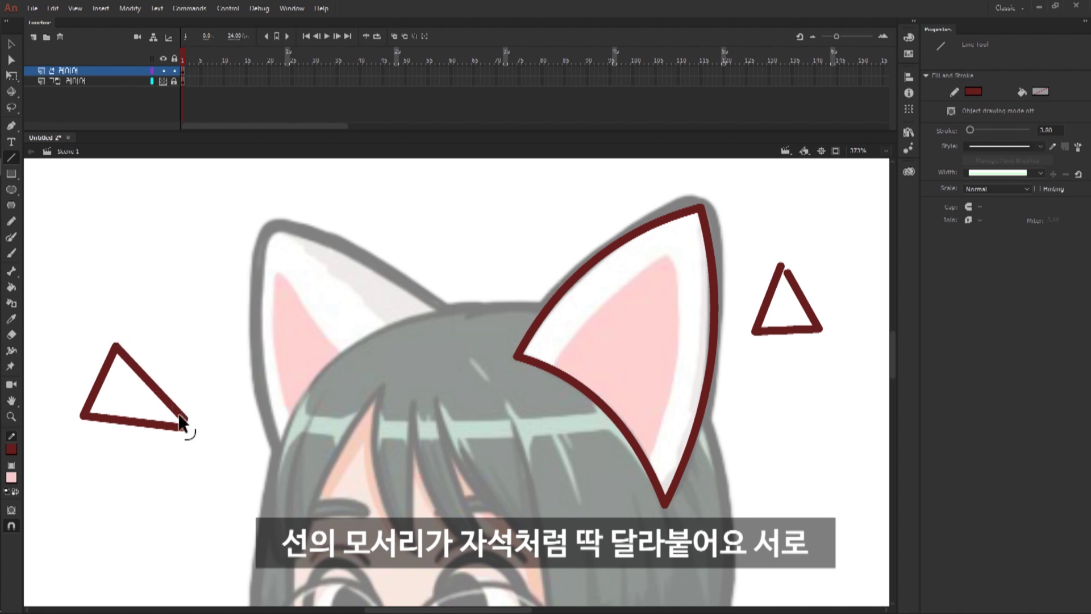
pyautogui.moveTo(182, 416); pyautogui.dragTo(179, 424)
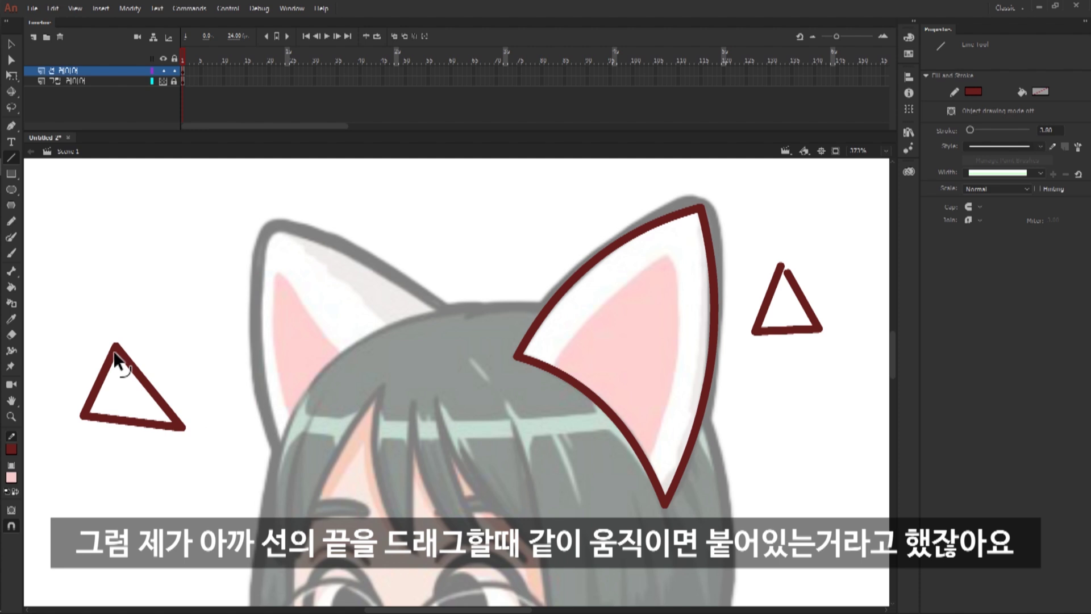
# Pull the closed left practice triangle's apex up and its lower-right corner slightly outward, keeping object snapping on.
pyautogui.moveTo(117, 346); pyautogui.dragTo(137, 334)
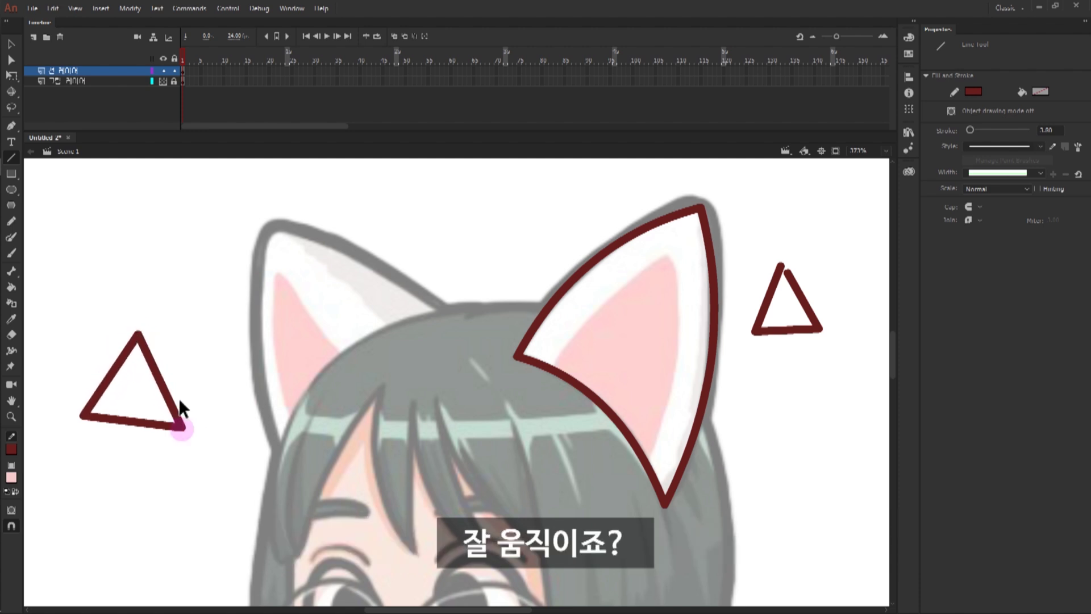
pyautogui.moveTo(183, 427)
pyautogui.mouseDown()
pyautogui.moveTo(196, 437)
pyautogui.moveTo(189, 429)
pyautogui.mouseUp()
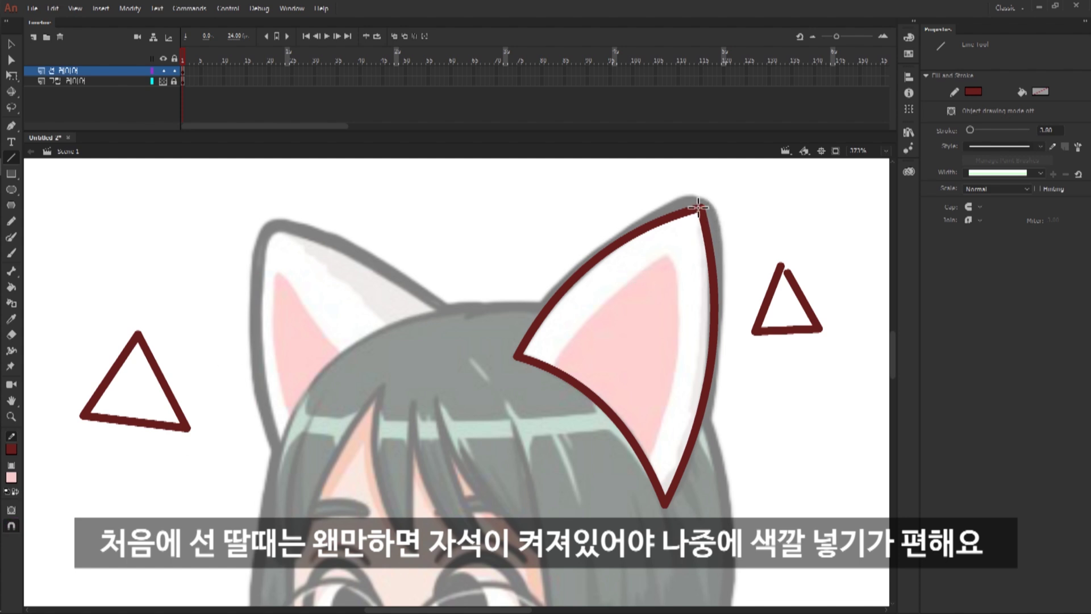
pyautogui.click(13, 522)
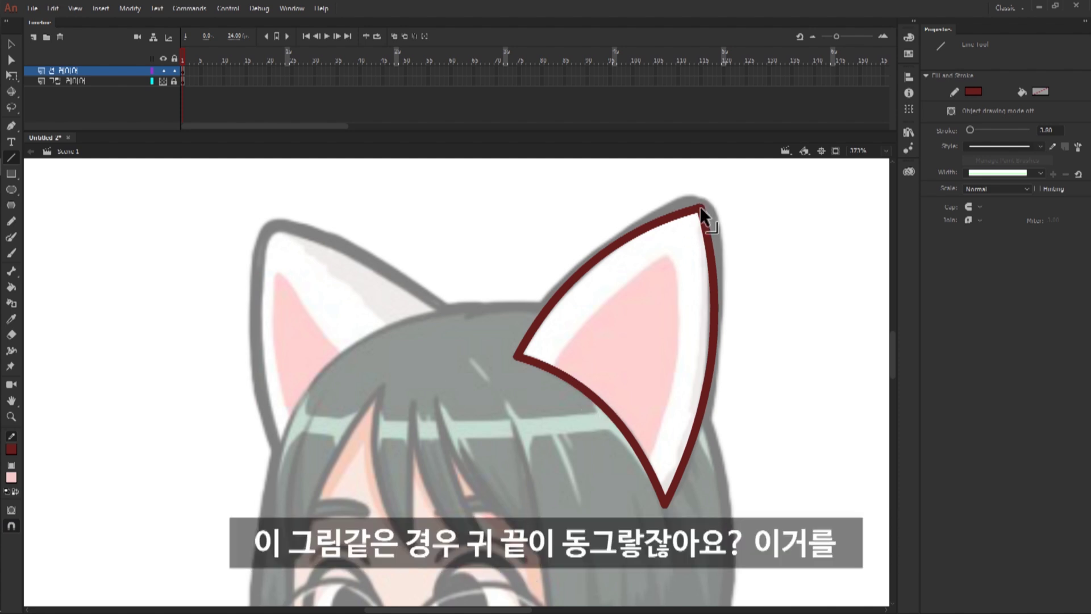
# Round the traced ear's tip by shortening its corner, bridging it with a short line, and bending the line outward.
pyautogui.moveTo(700, 206)
pyautogui.mouseDown()
pyautogui.moveTo(689, 227)
pyautogui.moveTo(694, 203)
pyautogui.mouseUp()
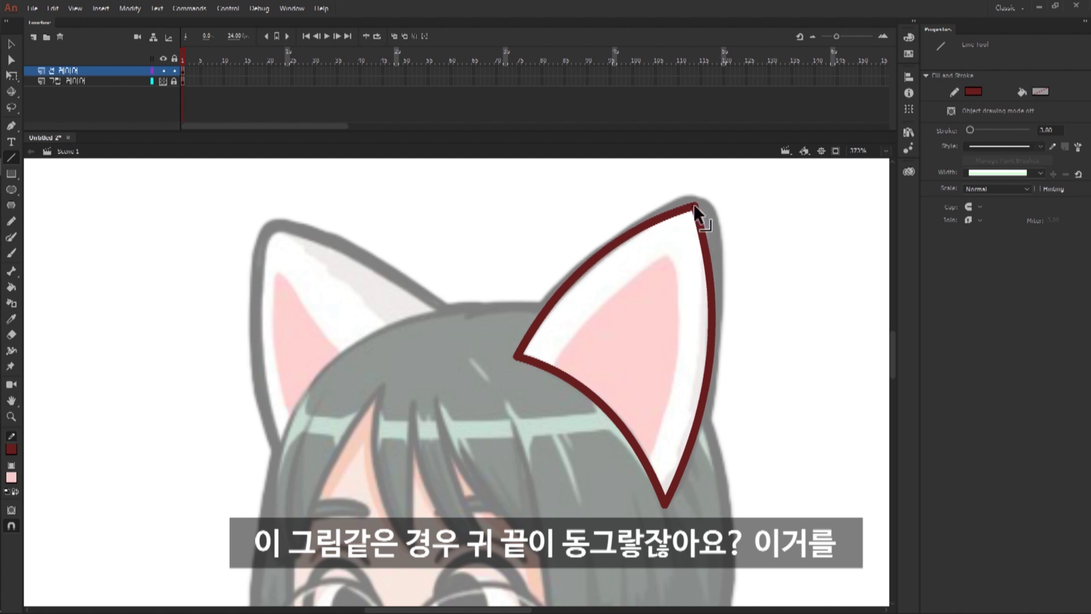
pyautogui.moveTo(602, 253); pyautogui.dragTo(598, 260)
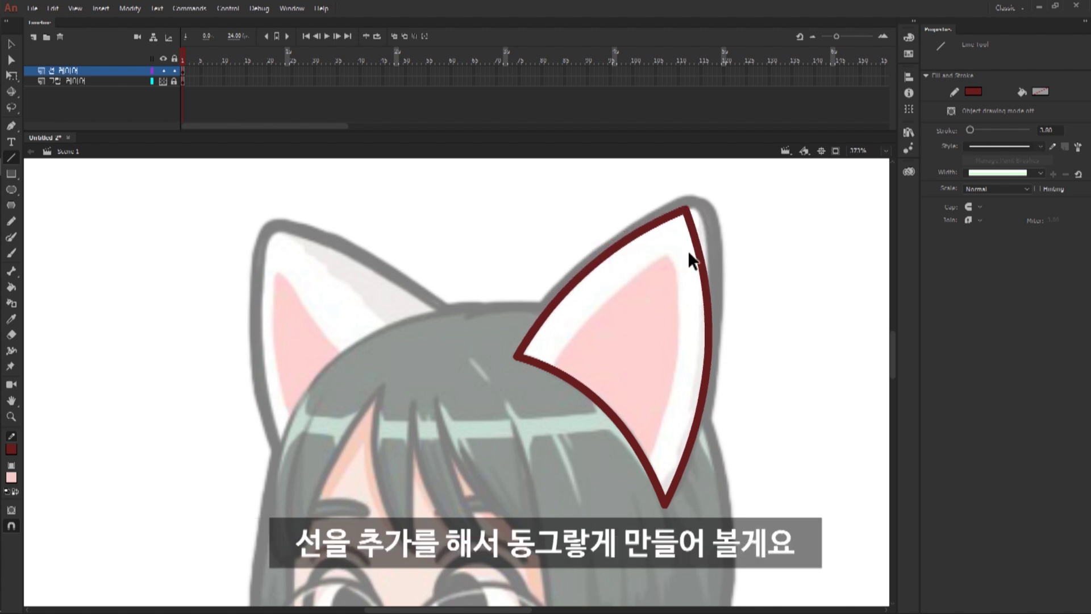
pyautogui.moveTo(694, 224); pyautogui.dragTo(702, 228)
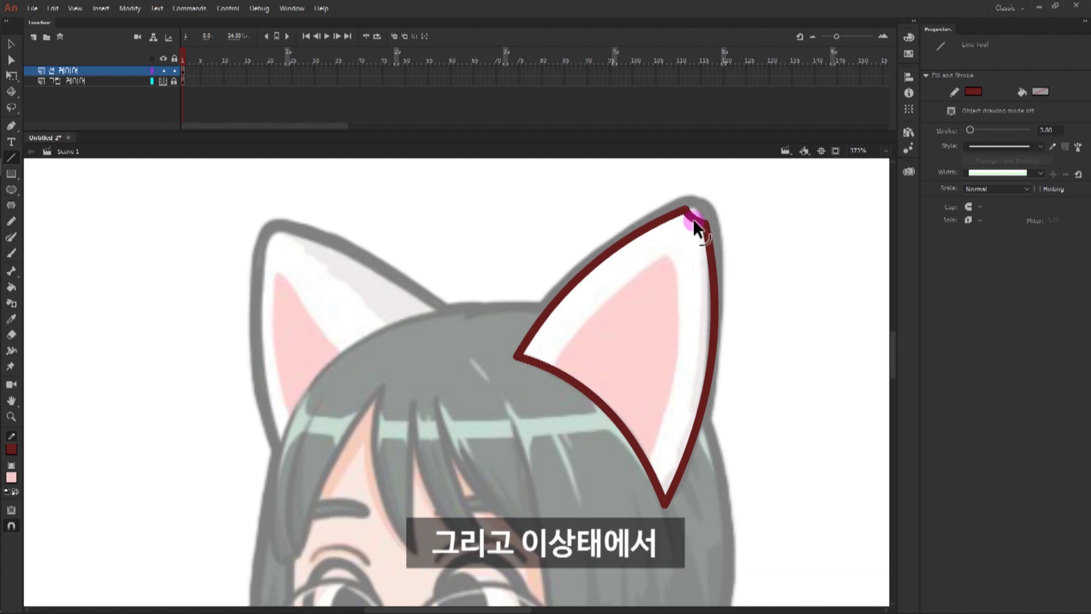
pyautogui.moveTo(693, 218); pyautogui.dragTo(697, 214)
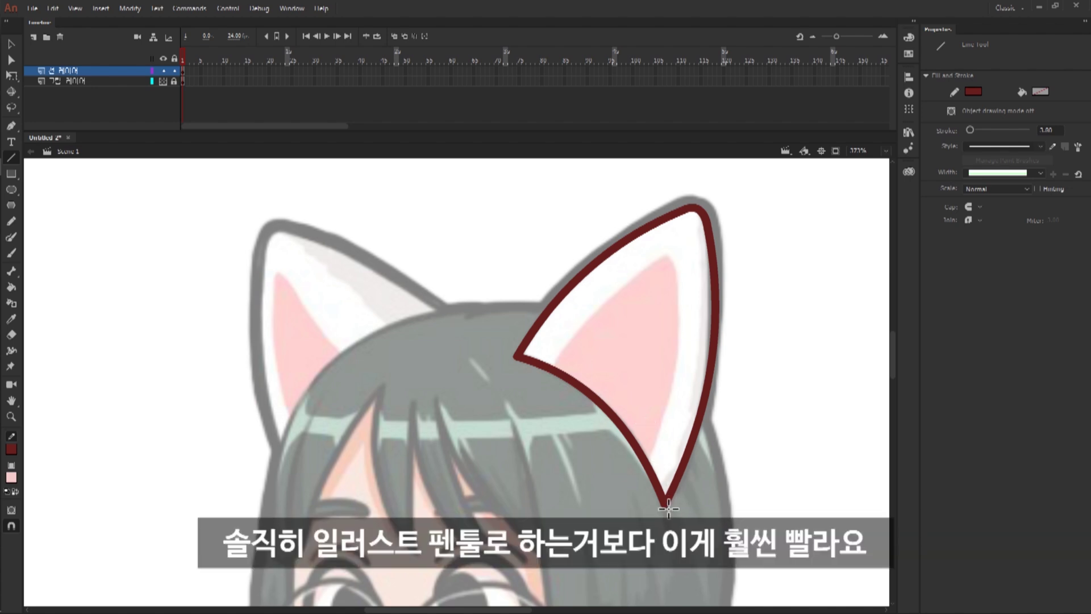
# Trace the ear's inner pink area with connected lines and bend its sides to follow the curved outline.
pyautogui.moveTo(649, 463)
pyautogui.mouseDown()
pyautogui.moveTo(689, 316)
pyautogui.moveTo(674, 263)
pyautogui.moveTo(552, 369)
pyautogui.mouseUp()
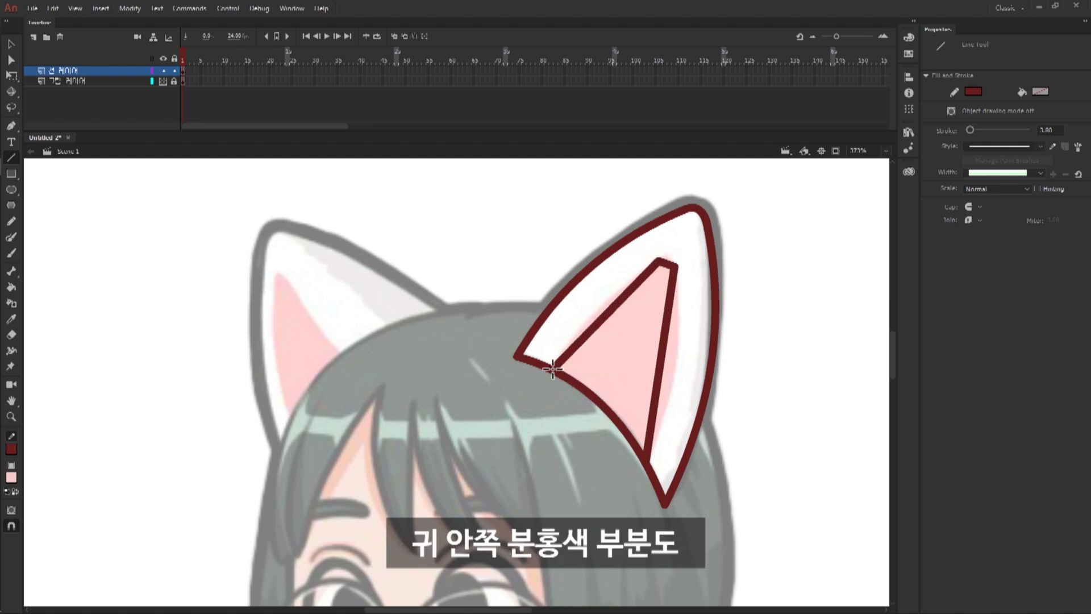
pyautogui.moveTo(604, 316); pyautogui.dragTo(597, 306)
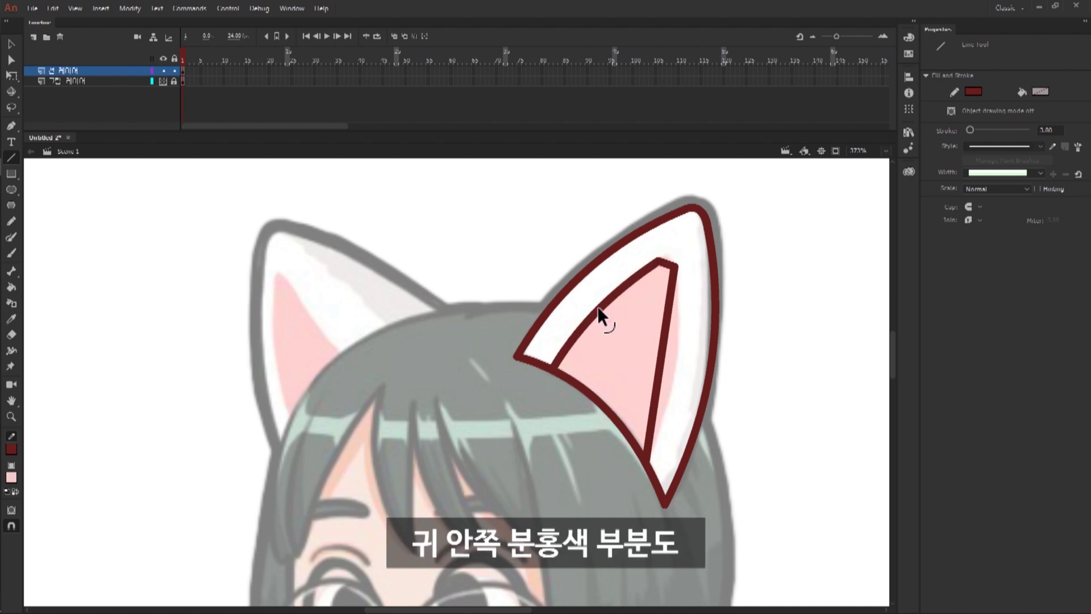
pyautogui.moveTo(665, 347); pyautogui.dragTo(682, 329)
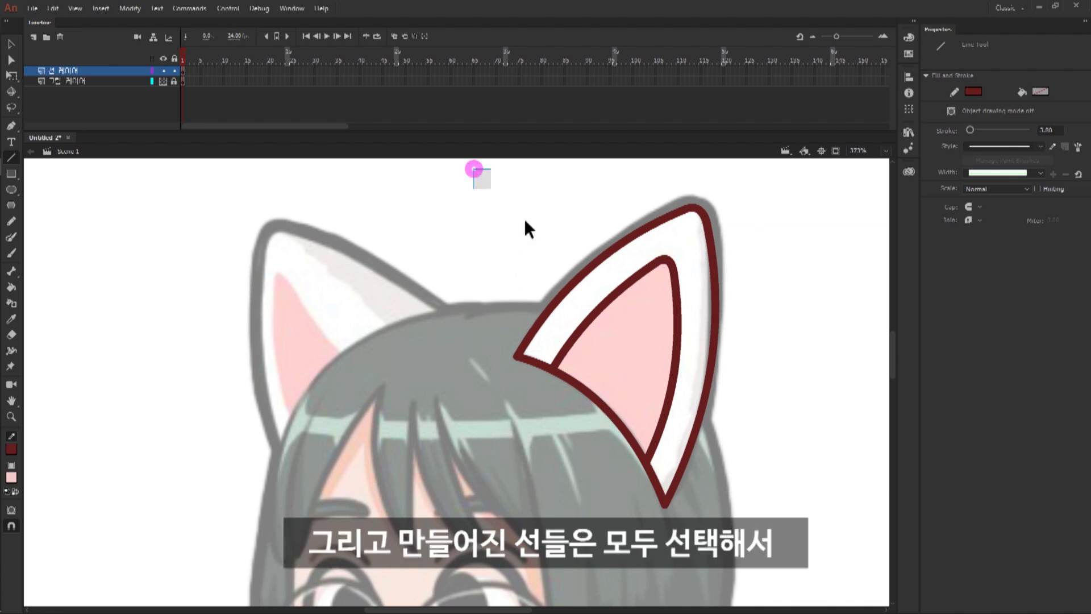
# Select all the traced ear's lines and thin their stroke to 1.00.
pyautogui.moveTo(474, 168); pyautogui.dragTo(809, 530)
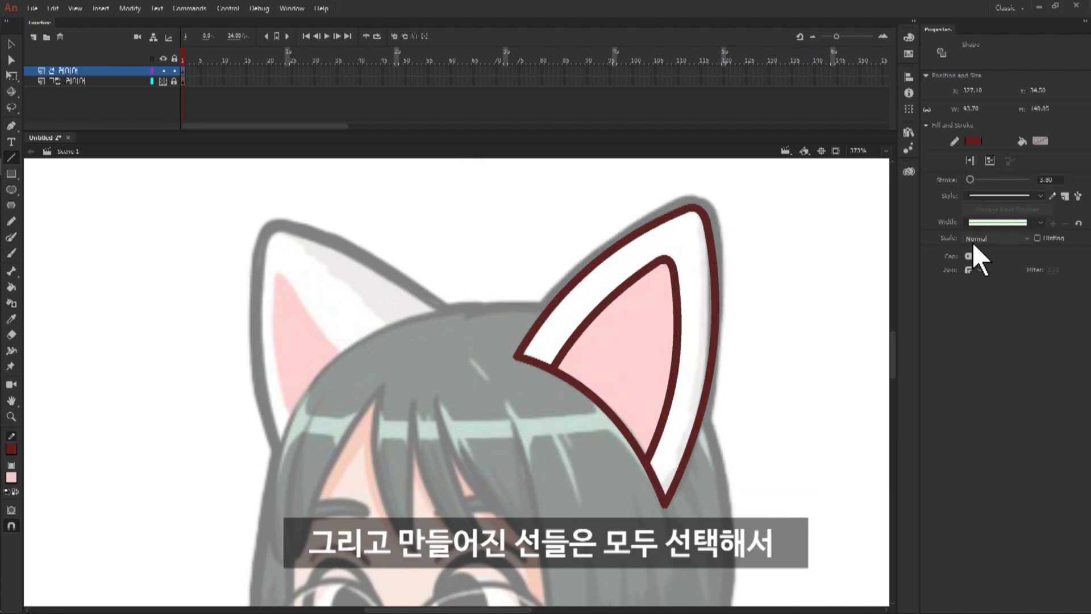
pyautogui.moveTo(971, 179); pyautogui.dragTo(972, 178)
pyautogui.hotkey('ctrl', 'z')
pyautogui.click(706, 255)
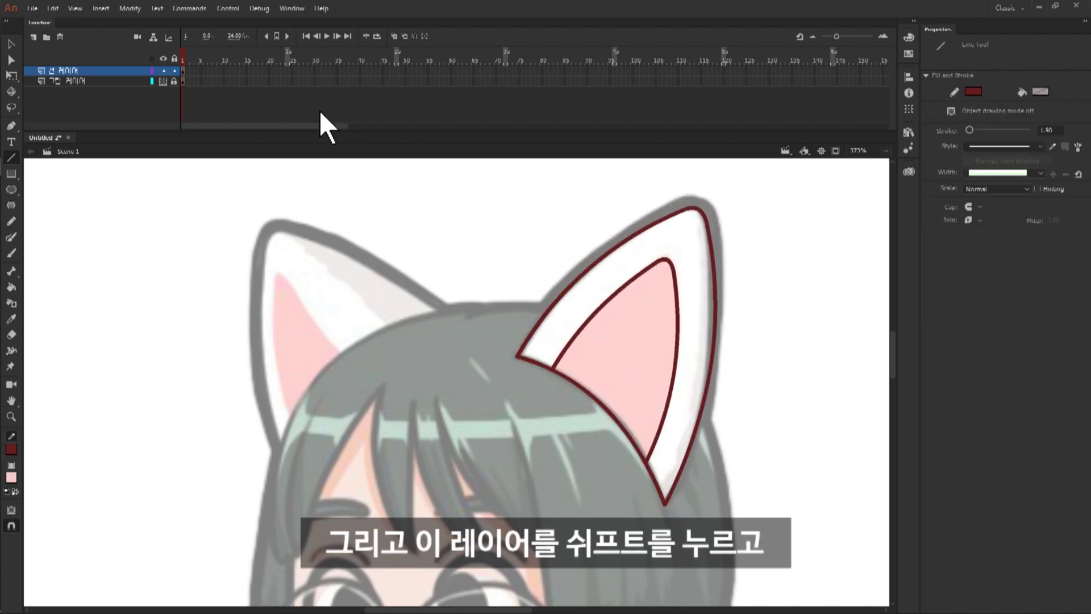
# Show the picture layer at full opacity and fill the traced inner ear with the pink sampled from the picture.
pyautogui.click(163, 81)
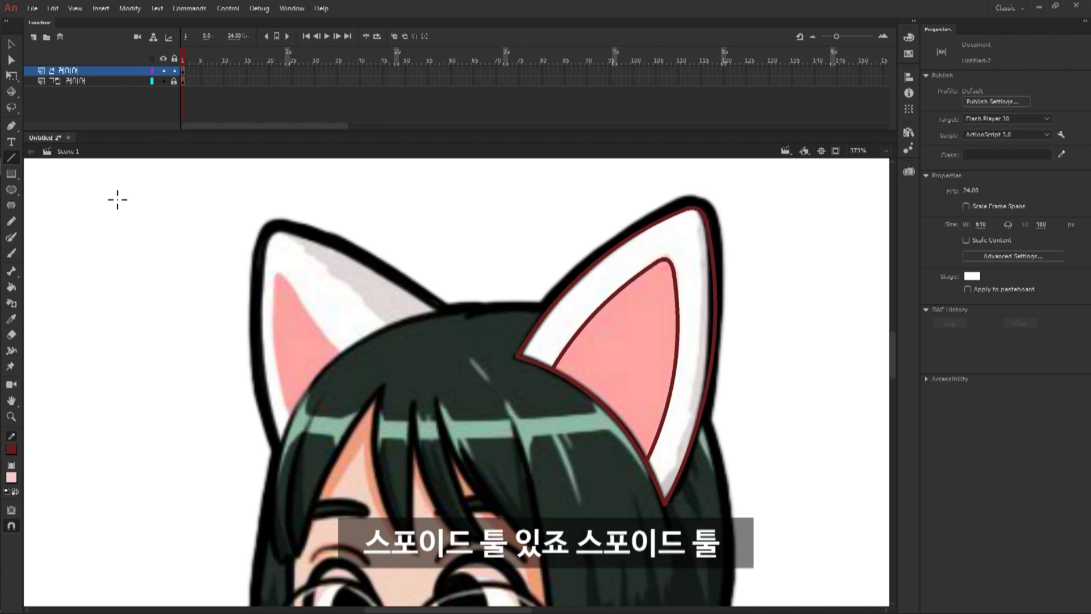
pyautogui.click(11, 318)
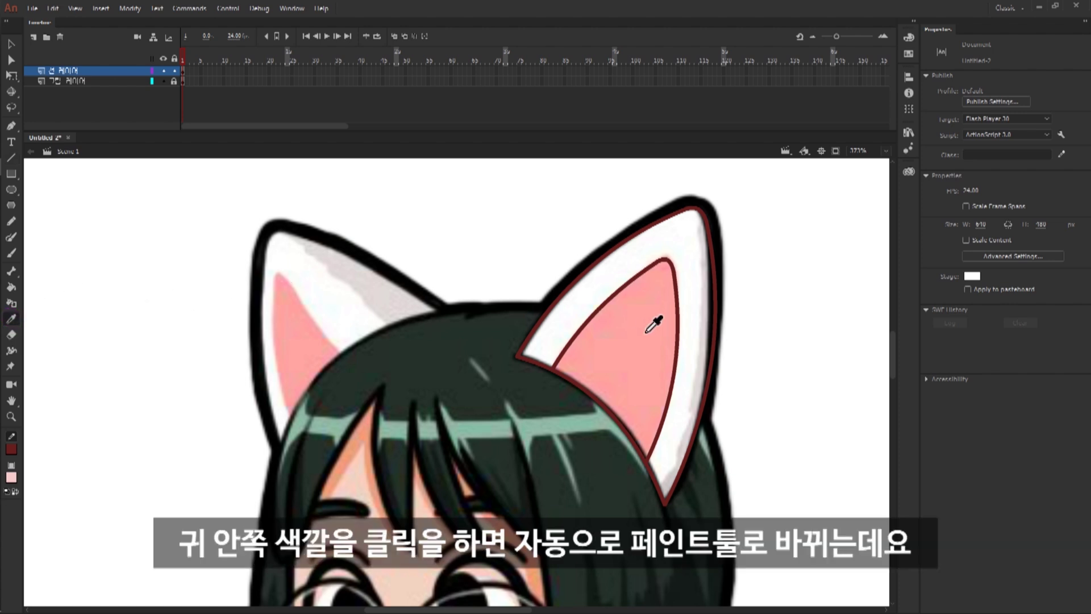
pyautogui.click(640, 337)
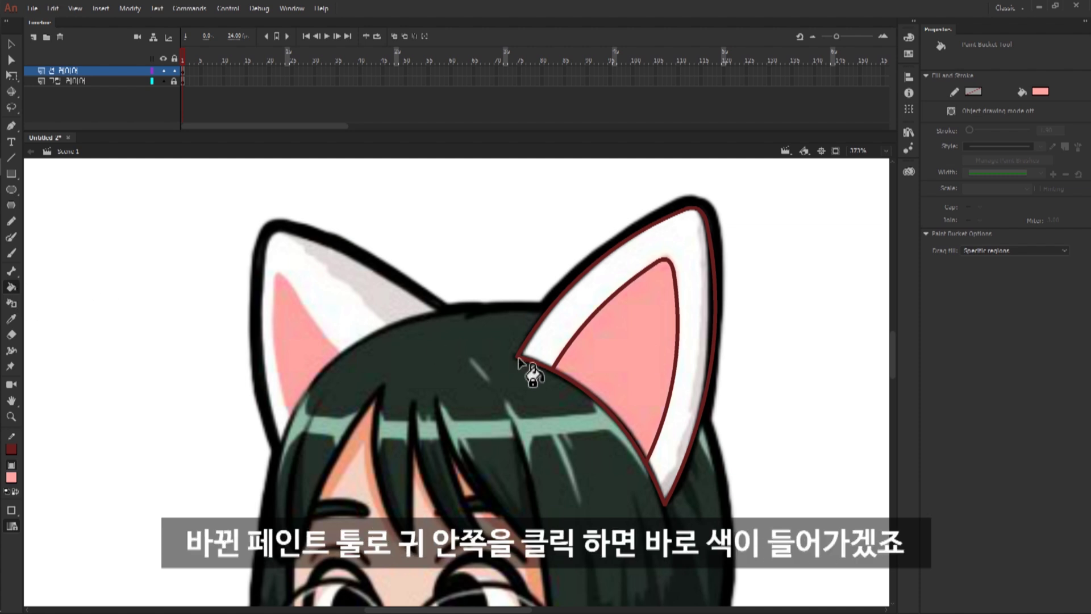
pyautogui.click(640, 339)
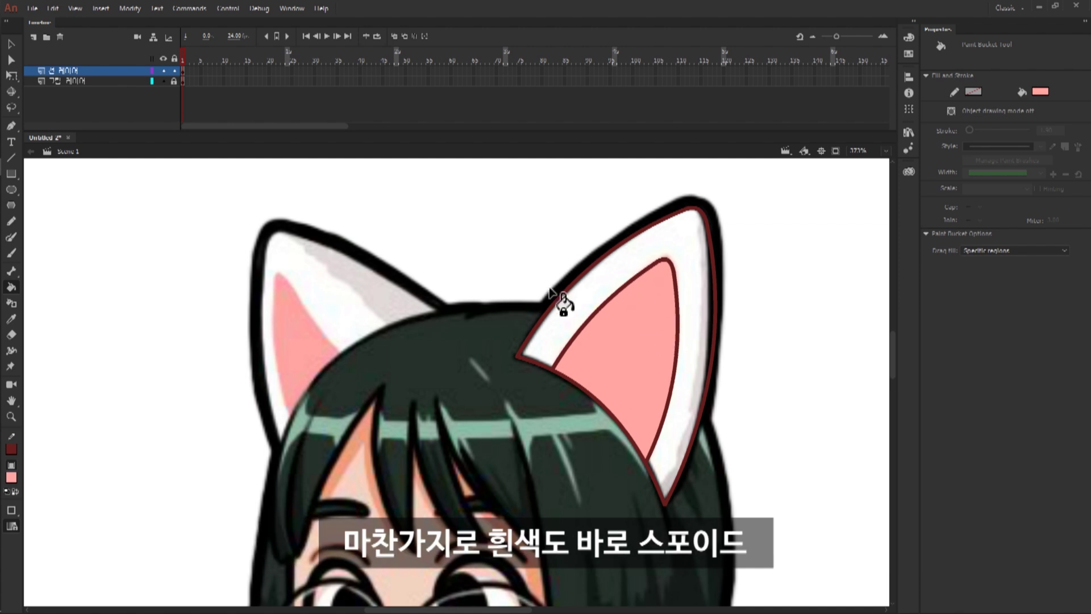
# Sample the ear's white from the picture and fill the traced ear's outer area with it.
pyautogui.press('i')
pyautogui.click(631, 258)
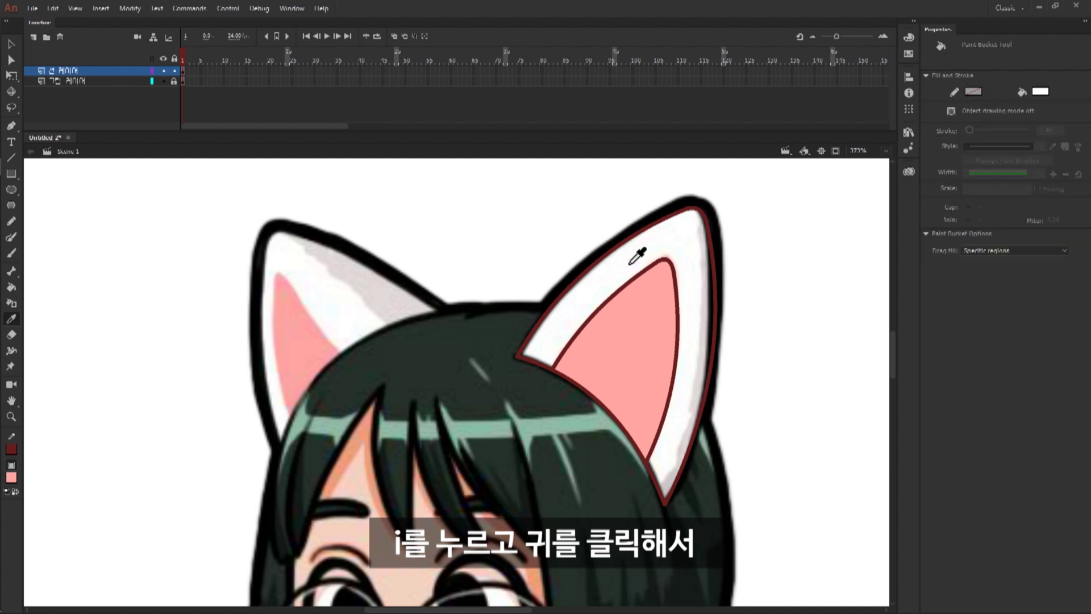
pyautogui.click(687, 248)
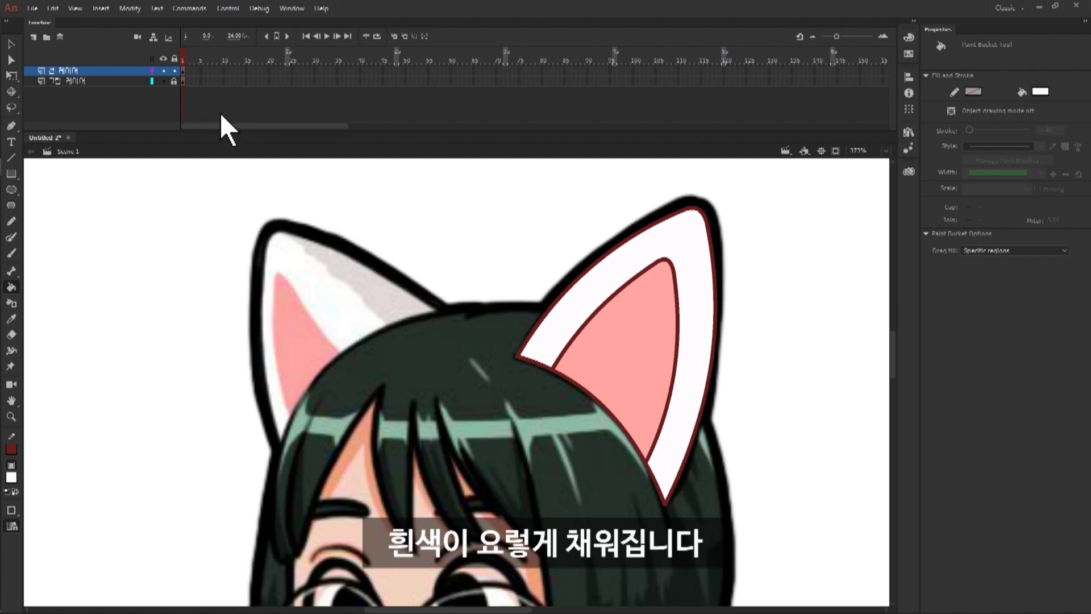
# Hide the picture layer and select the whole finished ear to check it, leaving it deselected.
pyautogui.click(164, 81)
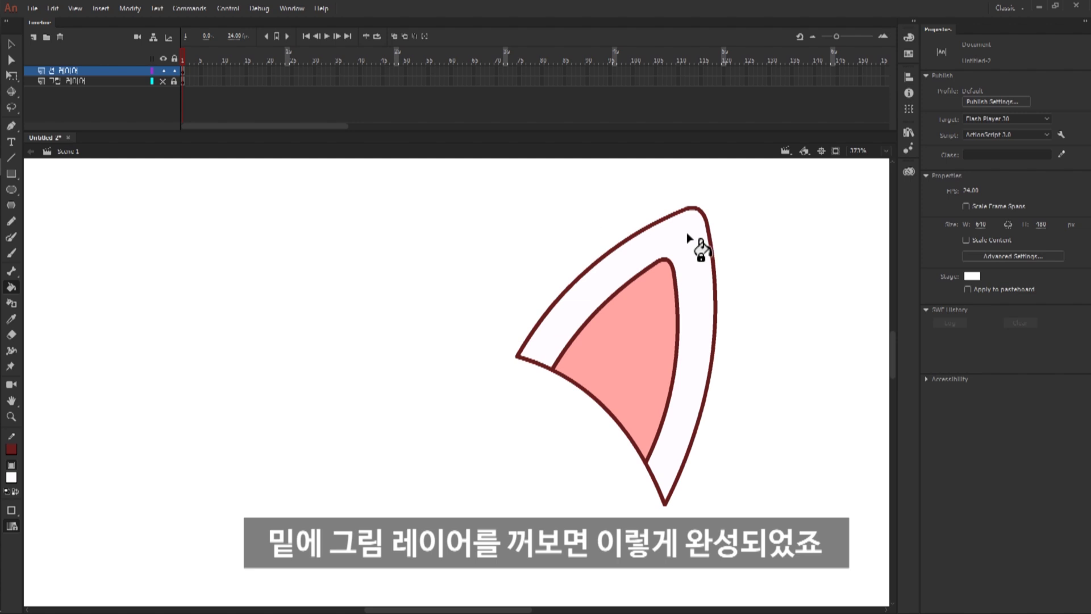
pyautogui.press('v')
pyautogui.moveTo(767, 182); pyautogui.dragTo(459, 543)
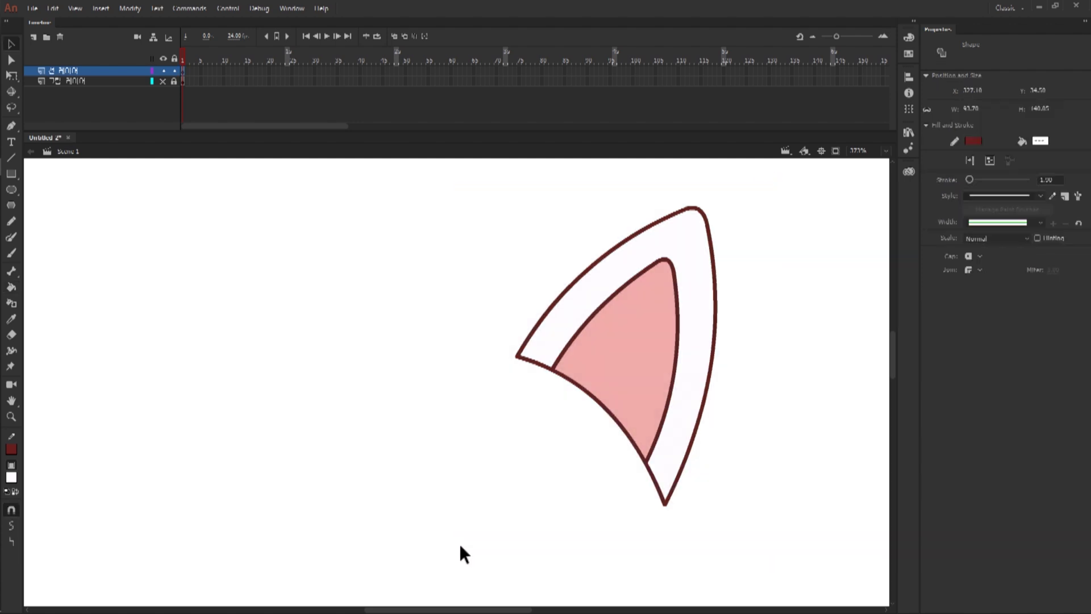
pyautogui.click(459, 543)
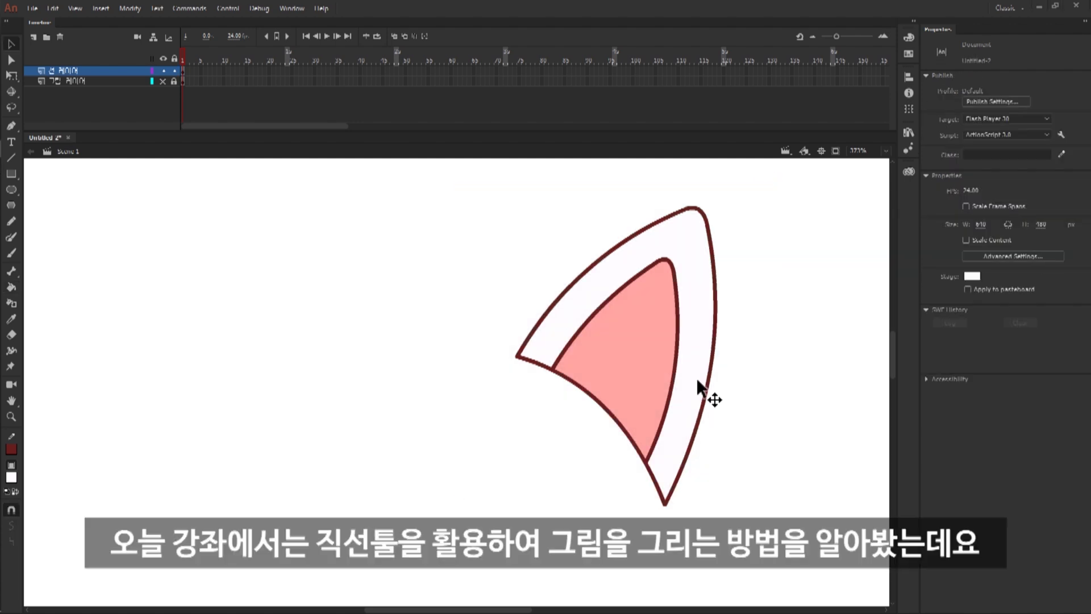